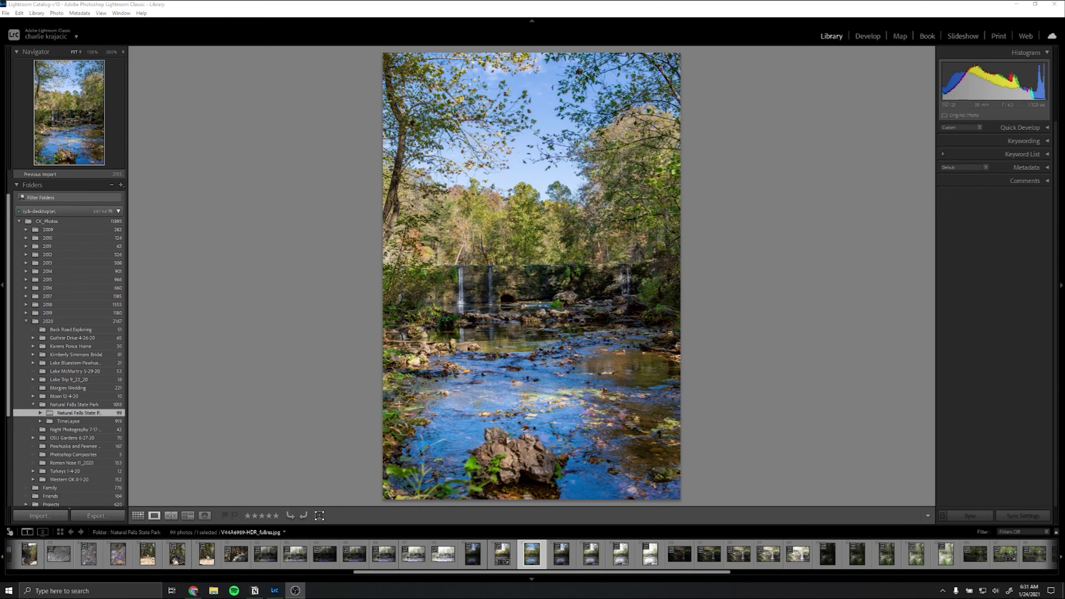
Step: Open the Export dialog for the selected waterfall photo
right_click(531, 559)
mouse_move(565, 514)
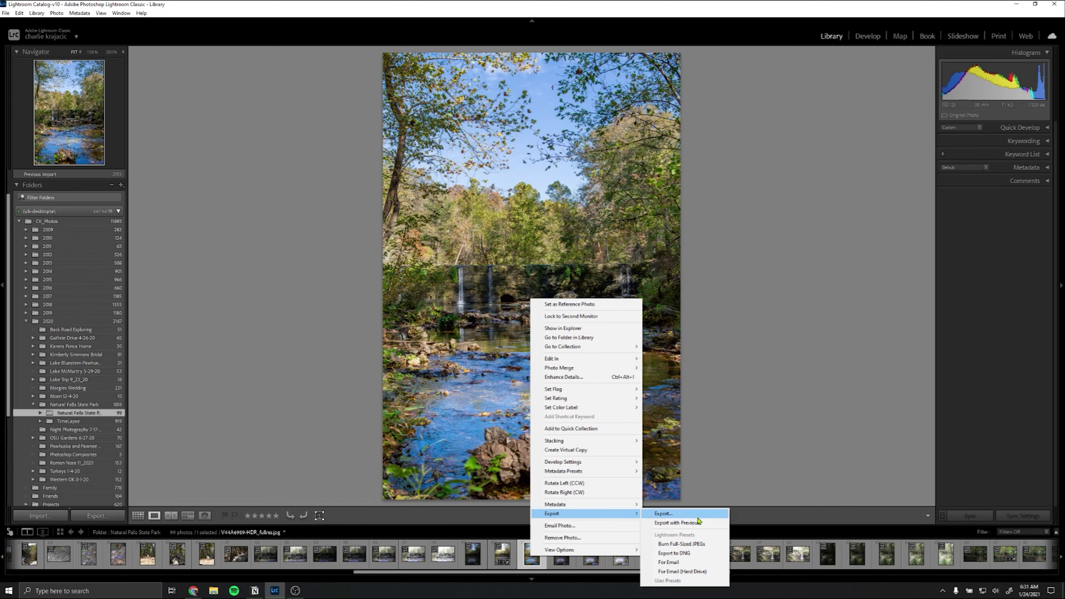
click(257, 436)
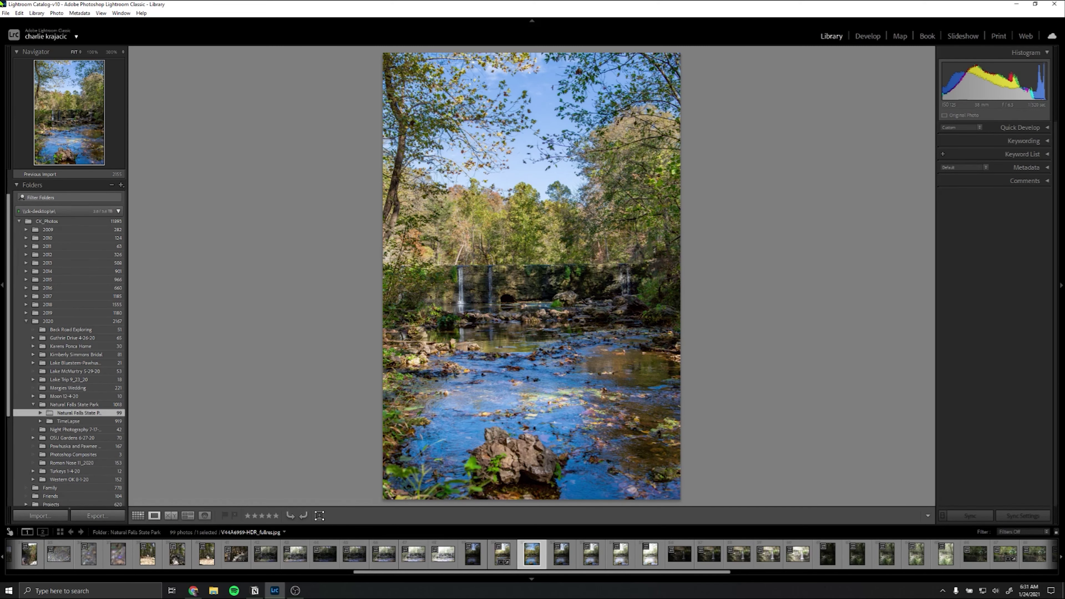
click(6, 13)
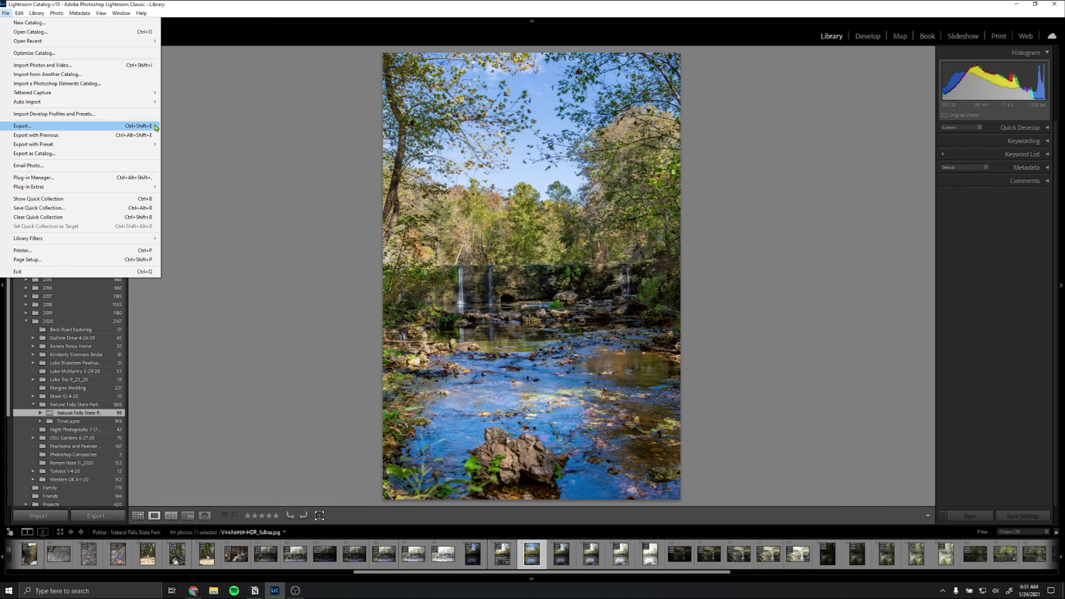
click(154, 127)
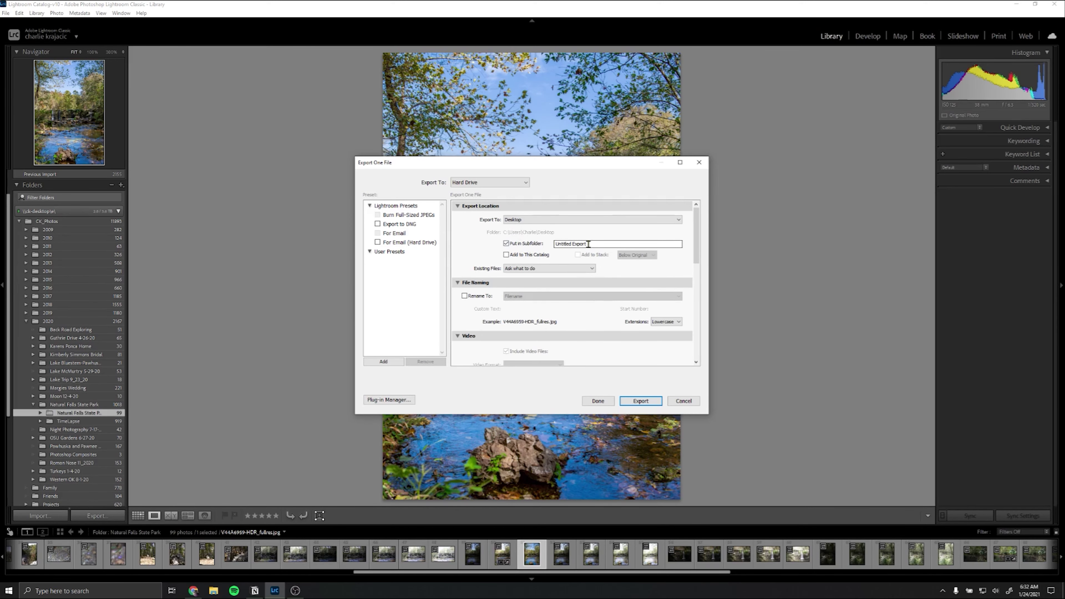
Step: Try "Choose folder later (useful for presets)" as the export location and return it to Desktop
click(644, 223)
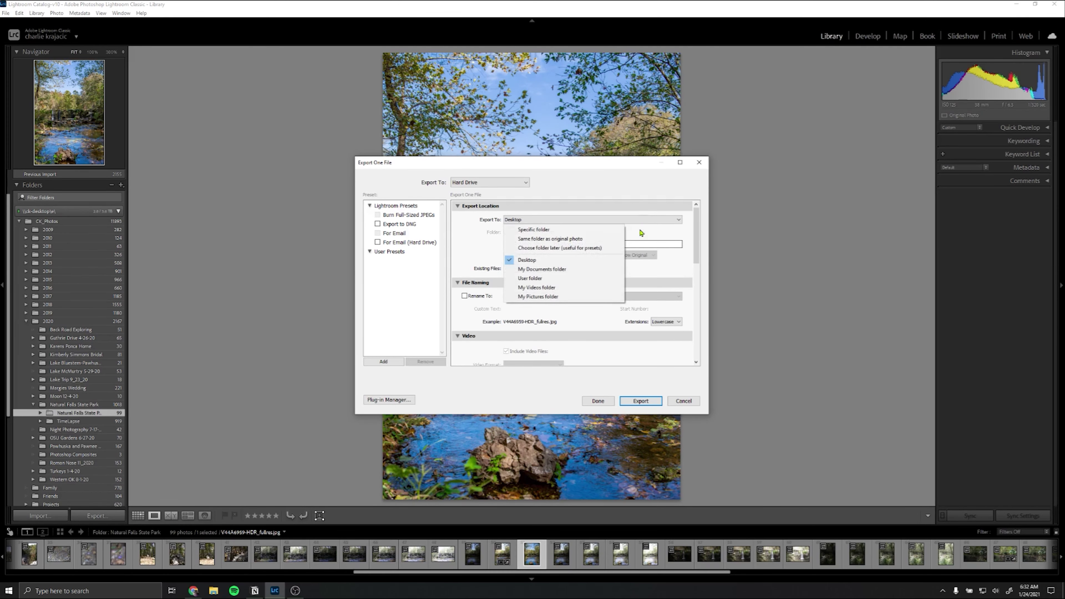
click(584, 251)
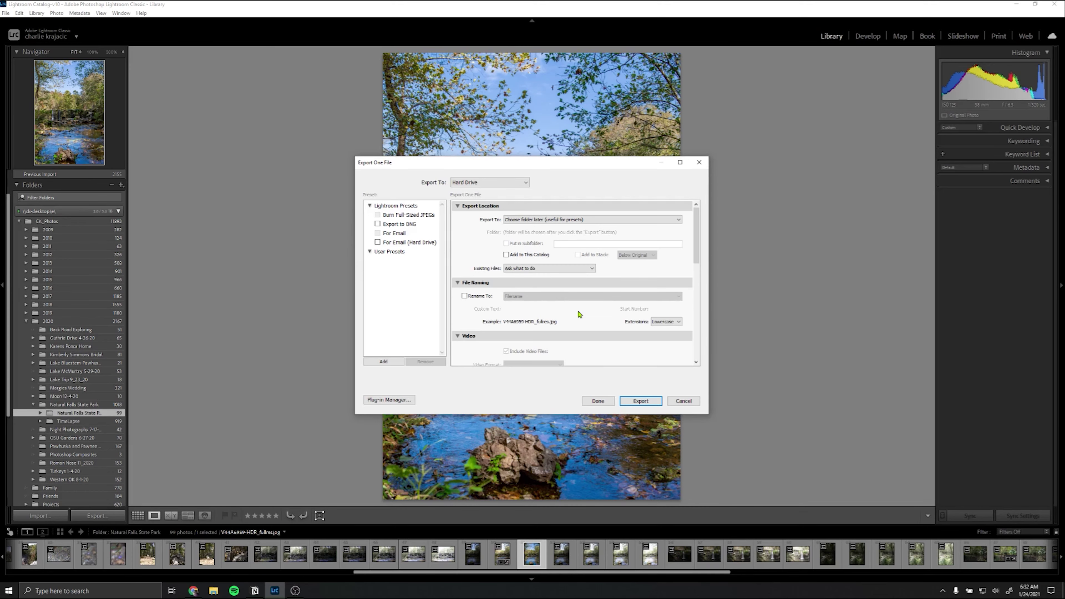
click(609, 224)
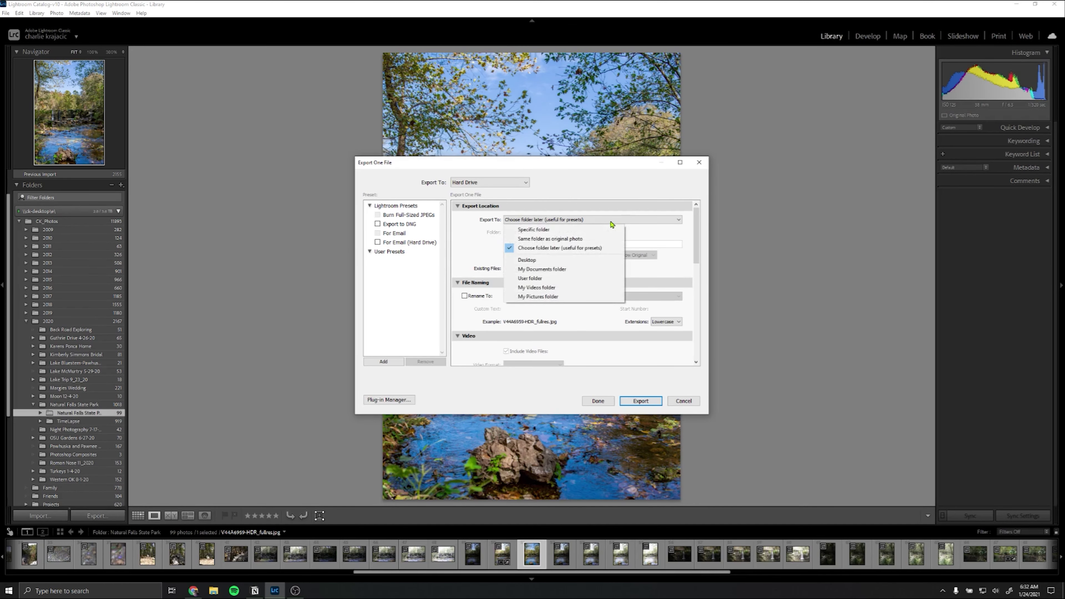
click(536, 262)
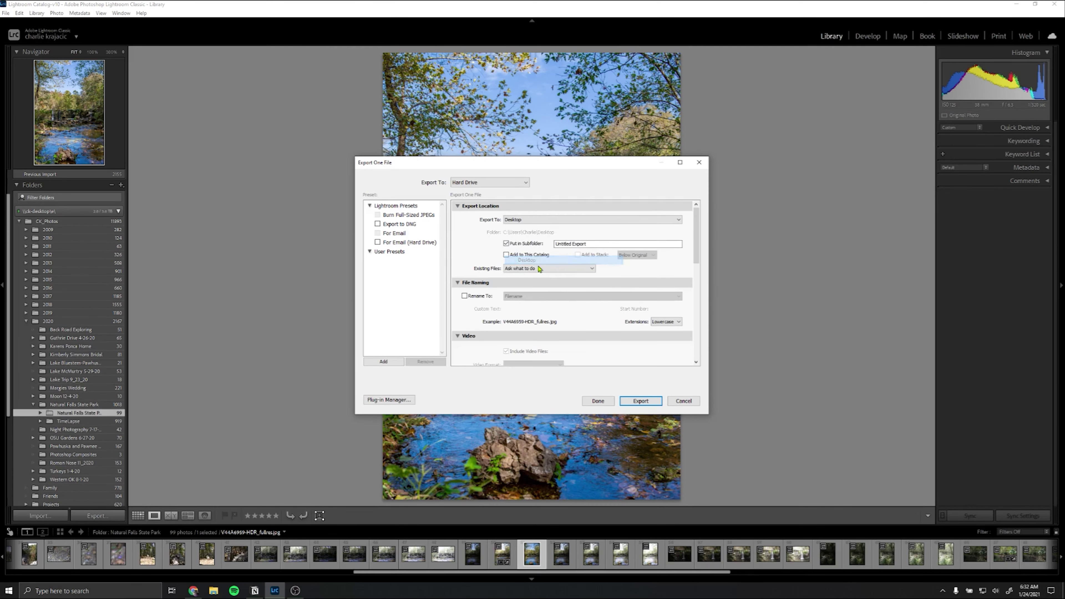
Step: Examine the available export destinations and the subfolder name for the Desktop location
click(564, 221)
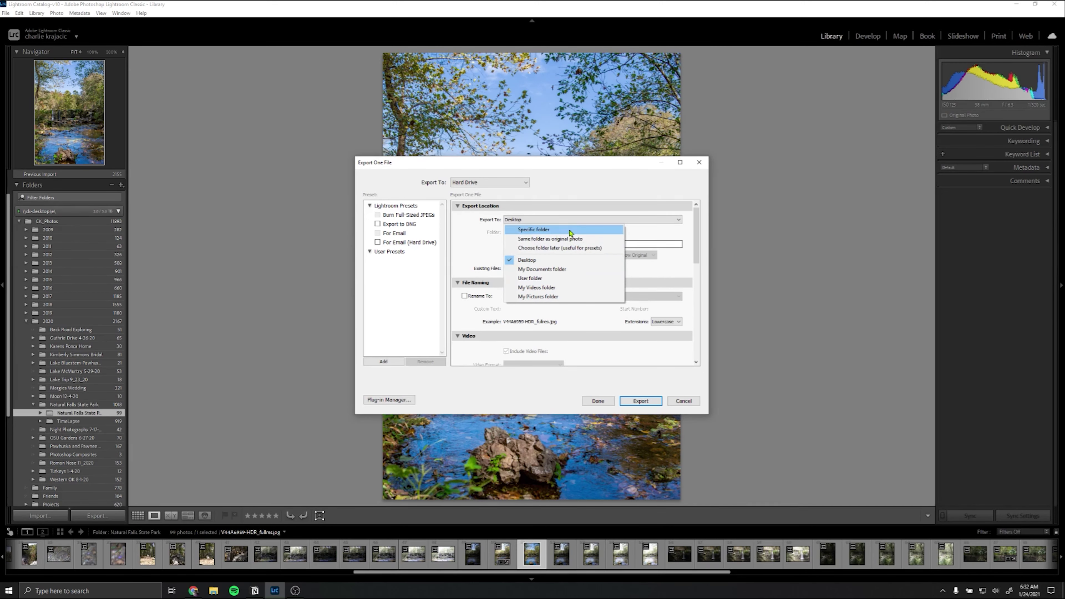
click(612, 334)
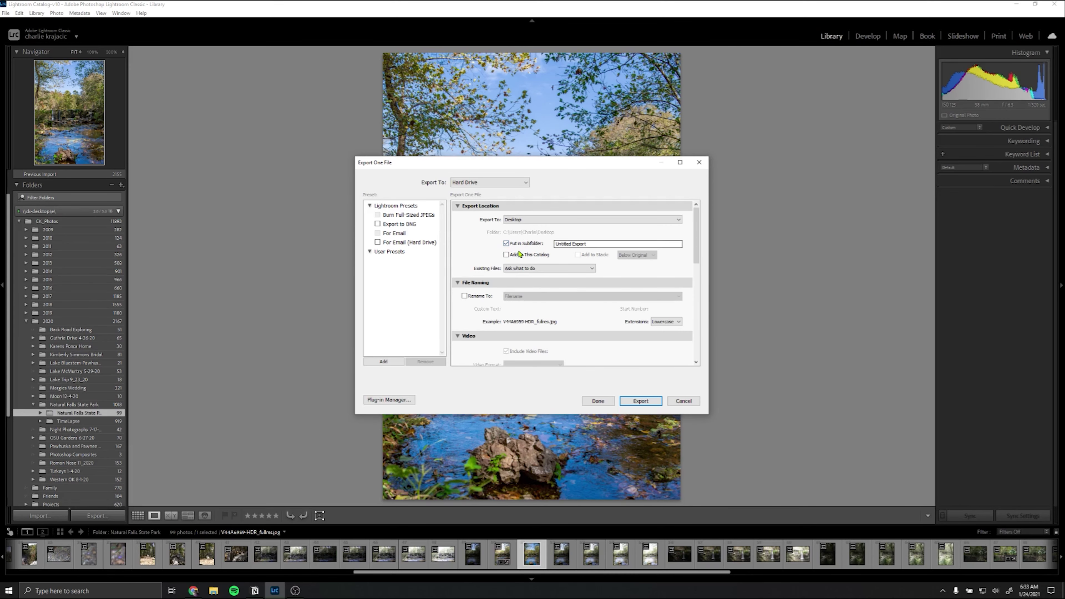
click(609, 245)
click(541, 220)
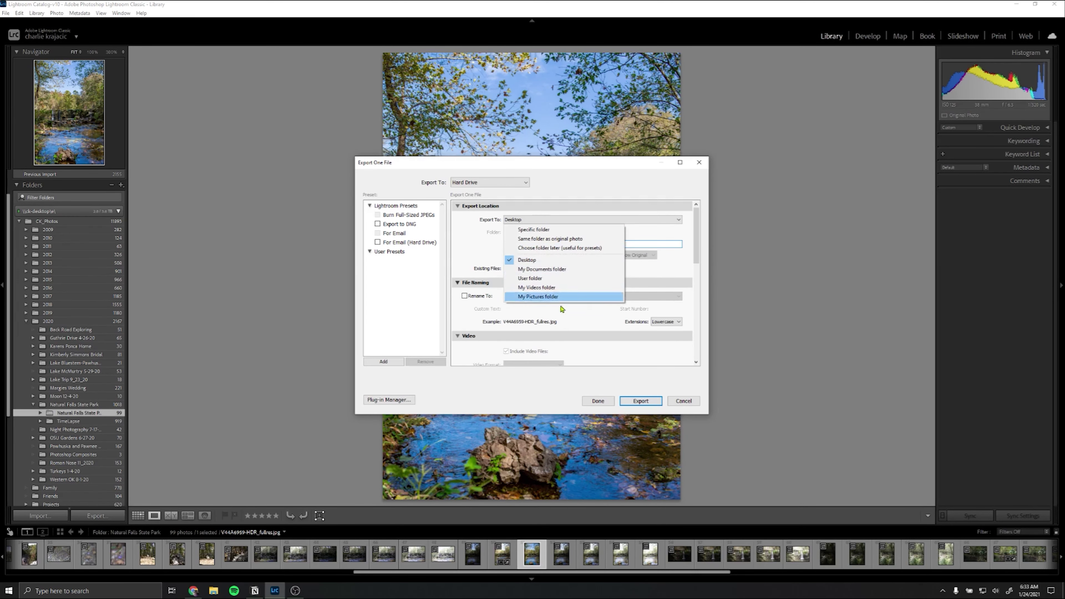
click(583, 333)
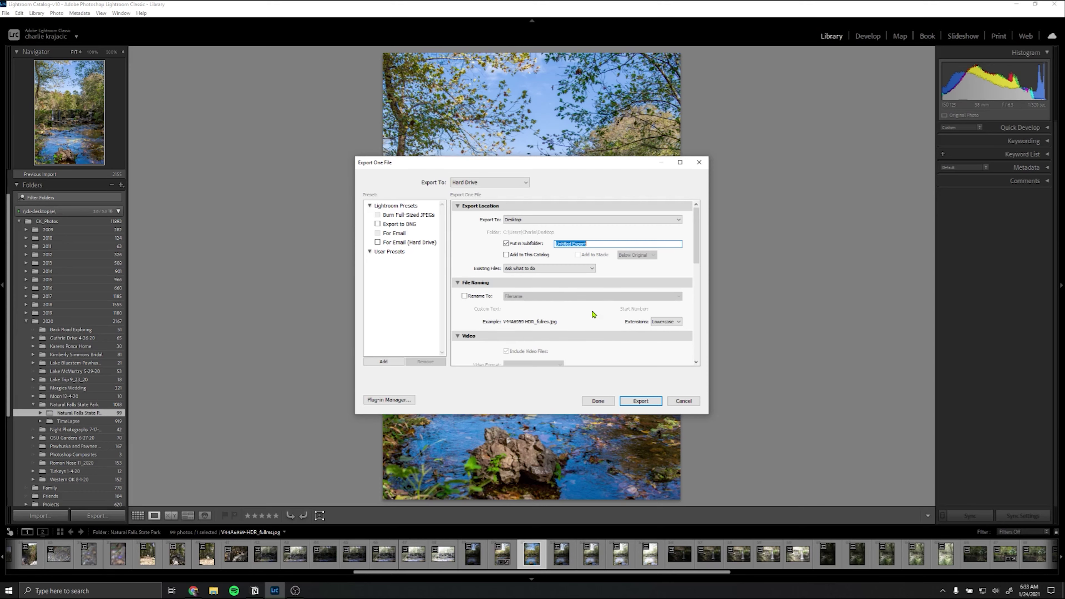
Step: Enable renaming of the exported file and keep the Filename template after checking the other naming templates
scroll(594, 313, down, 5)
scroll(594, 311, up, 5)
click(471, 298)
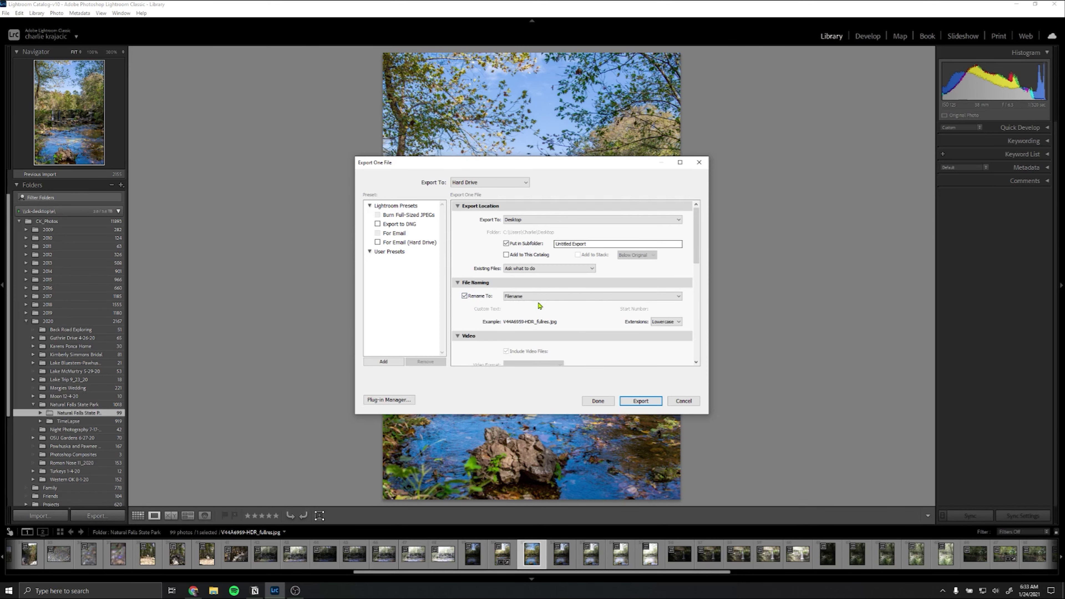
click(544, 297)
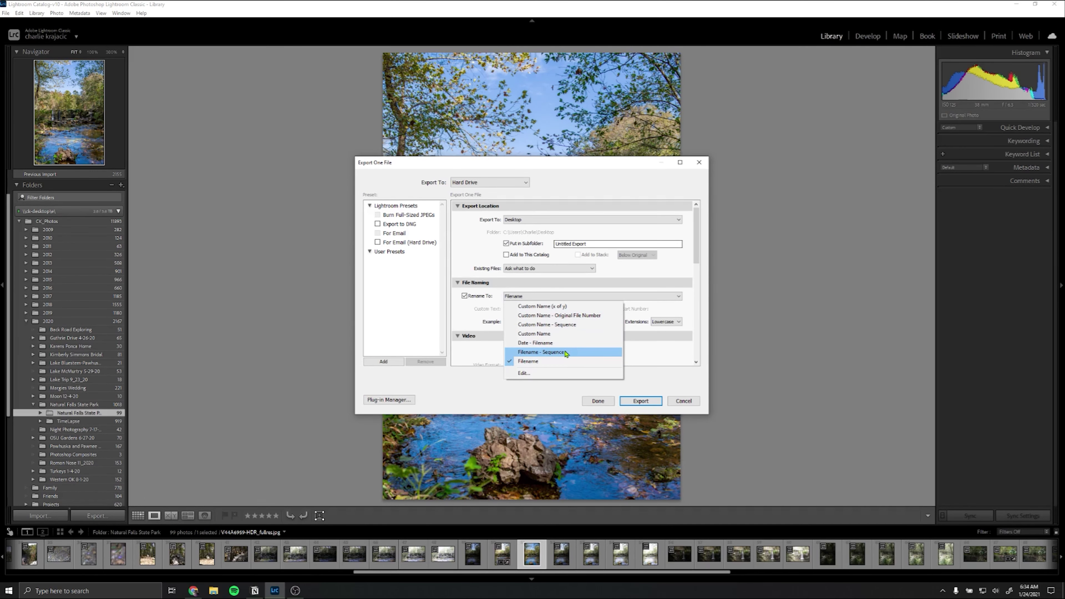
click(550, 402)
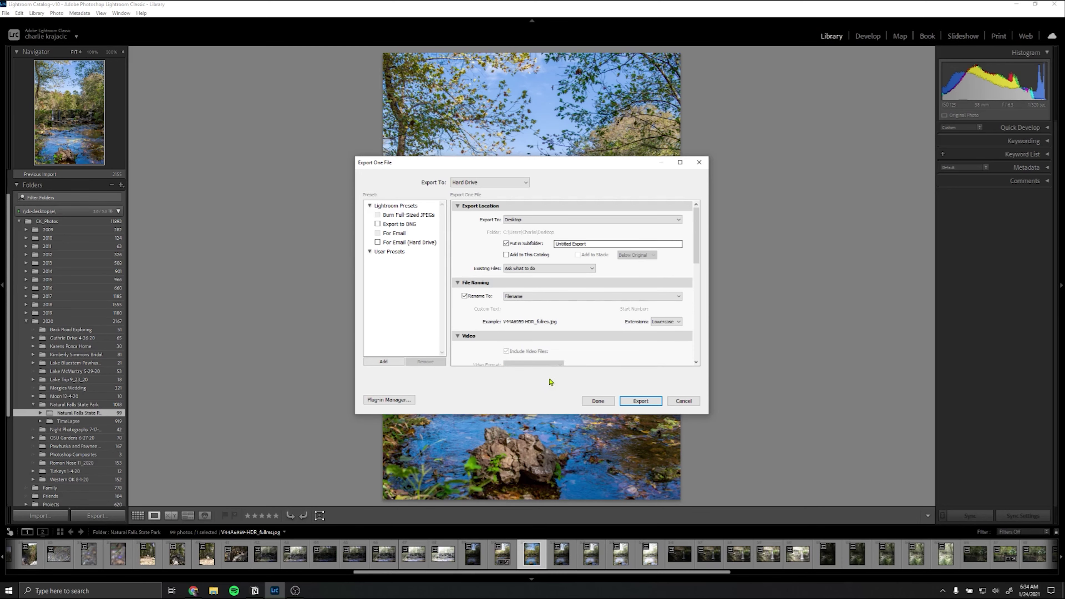
Step: Try uppercase file extensions for the export and return the setting to Lowercase
click(660, 324)
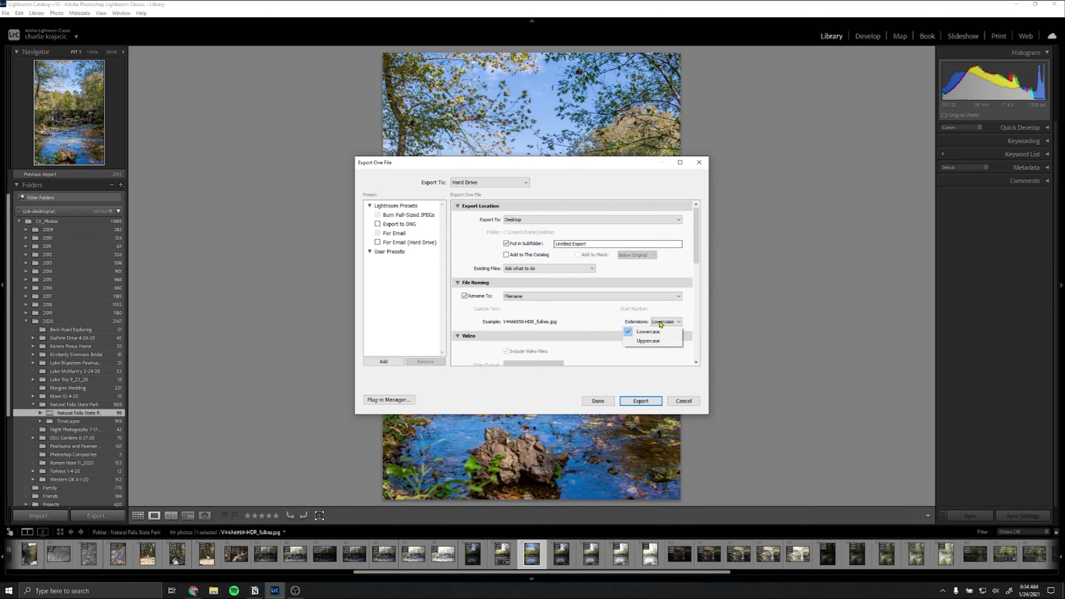
click(652, 341)
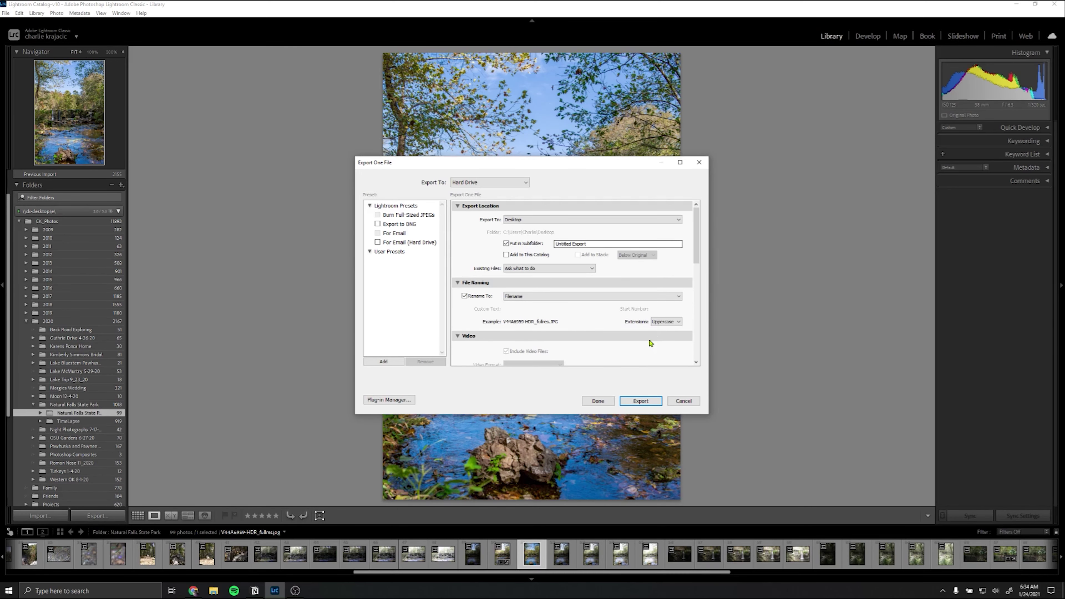
click(662, 325)
click(648, 332)
Step: Keep JPEG as the image format and set the color space to Adobe RGB (1998)
scroll(590, 345, down, 5)
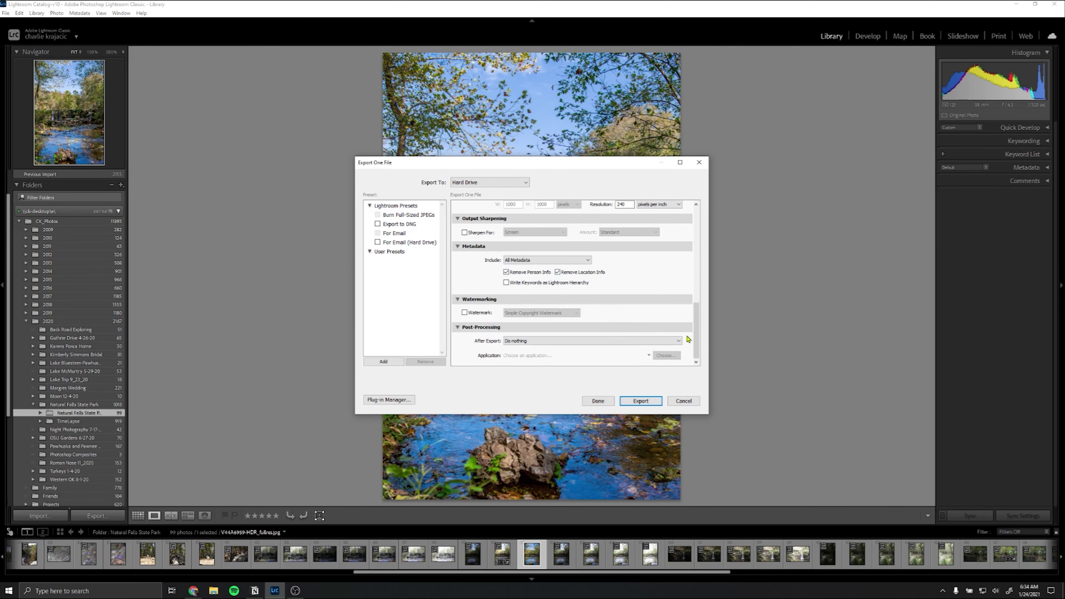
drag(696, 336, 699, 258)
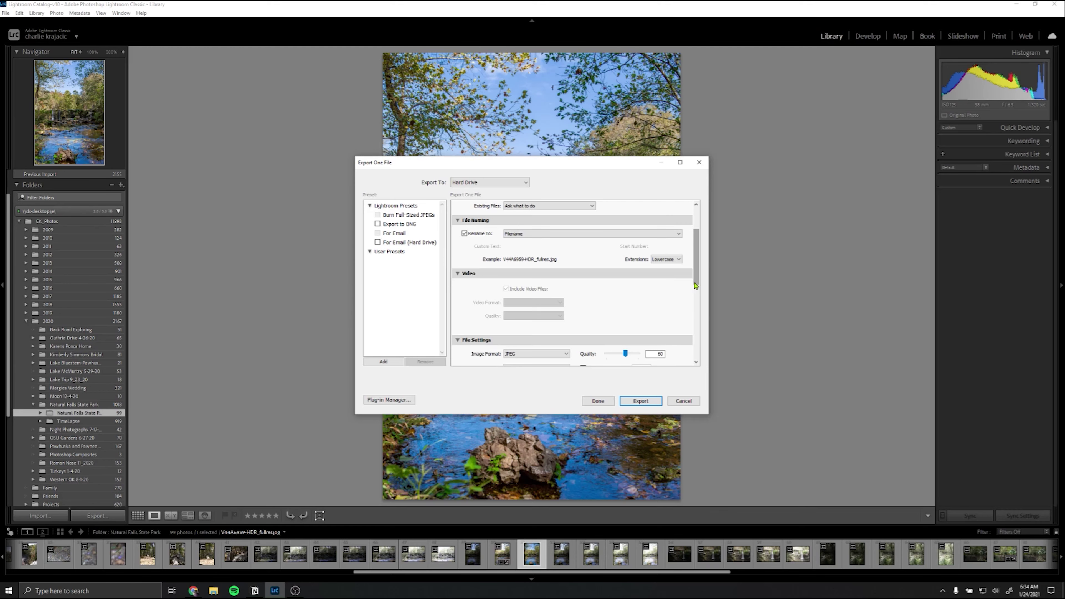
drag(699, 271, 697, 291)
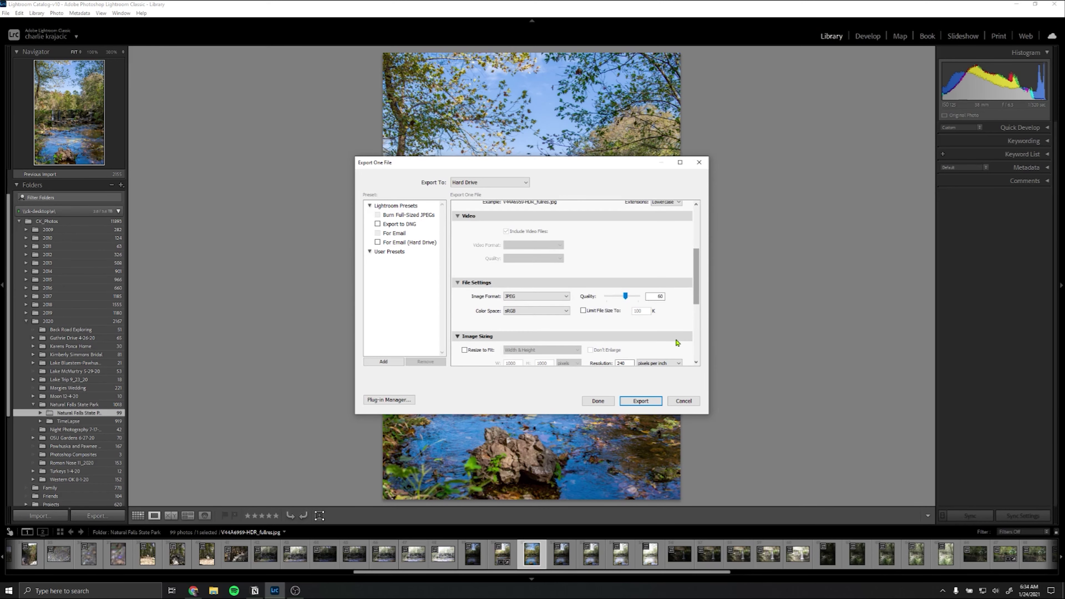
click(546, 299)
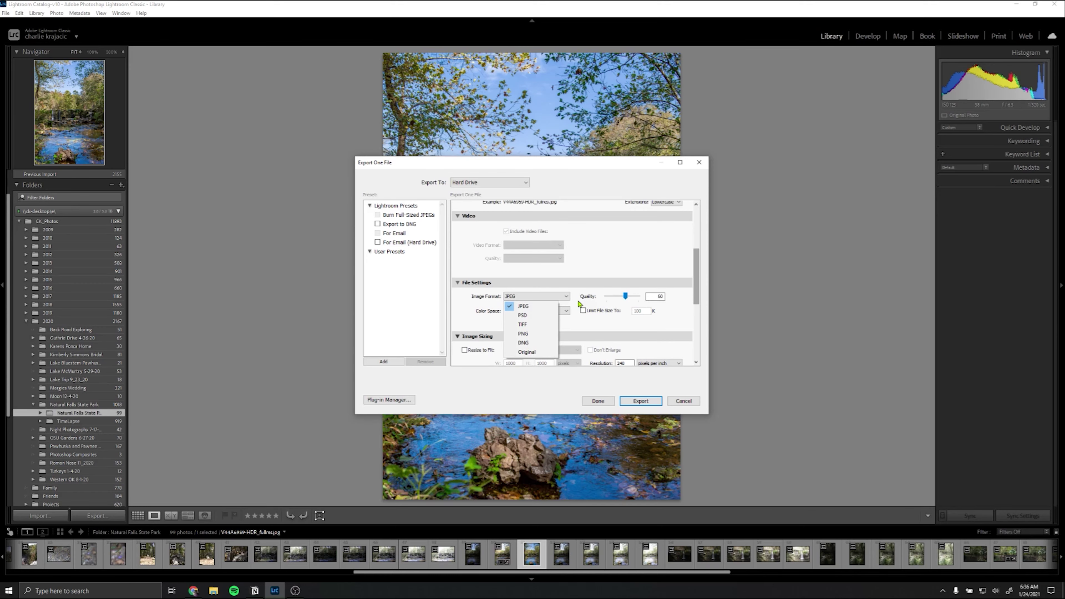
click(536, 307)
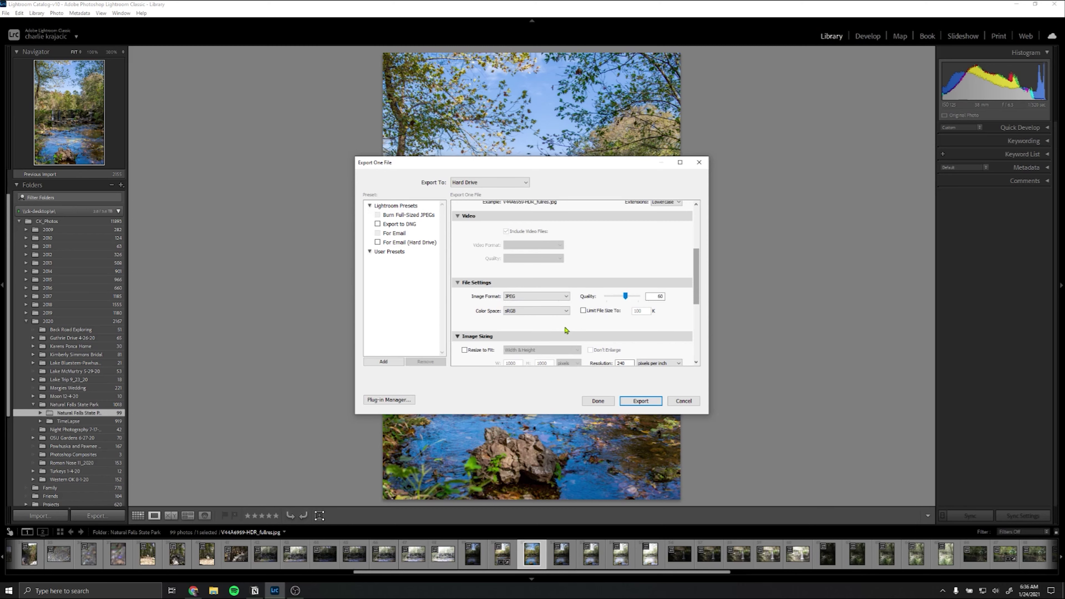
click(545, 311)
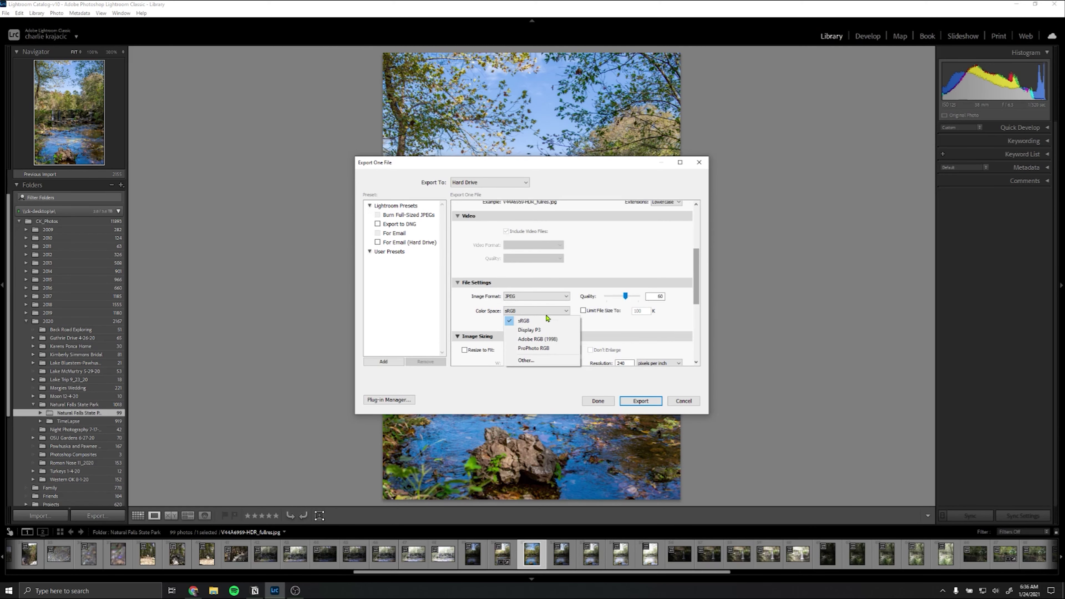
click(551, 341)
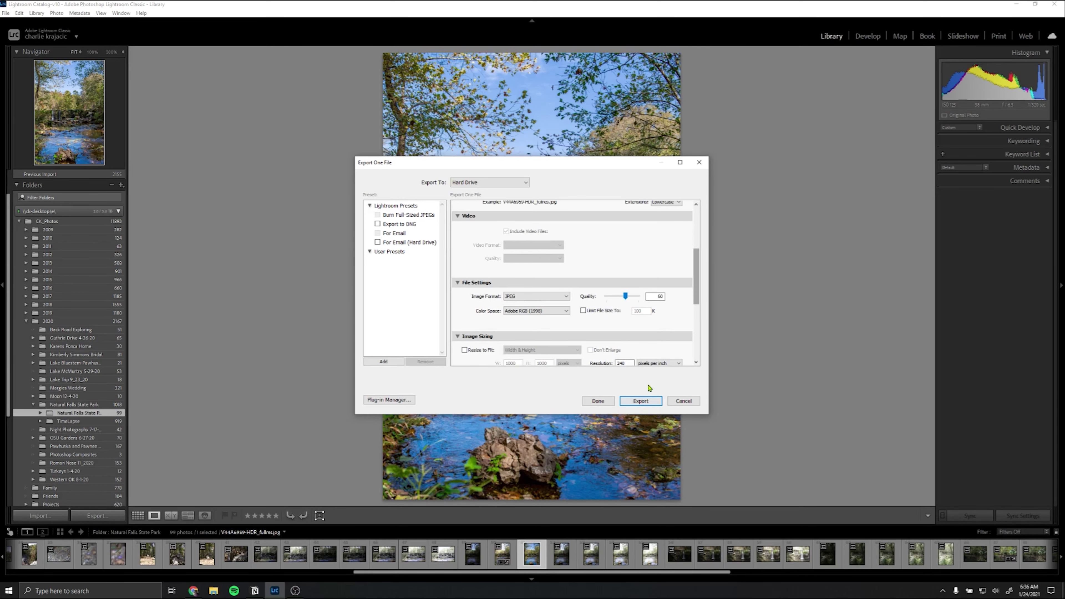
Step: Set the JPEG quality to 80 and leave the file size limit off after trying it
drag(626, 297, 632, 301)
click(596, 315)
click(594, 313)
Step: Enable Resize to Fit for the exported image and base the sizing on the Long Edge
scroll(601, 322, down, 5)
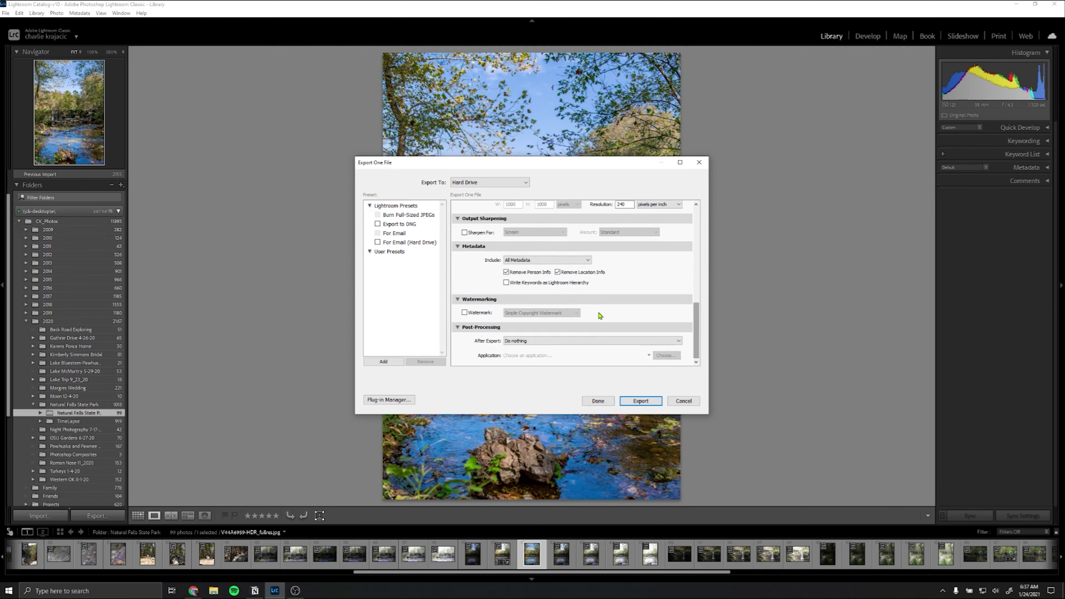
scroll(600, 315, up, 6)
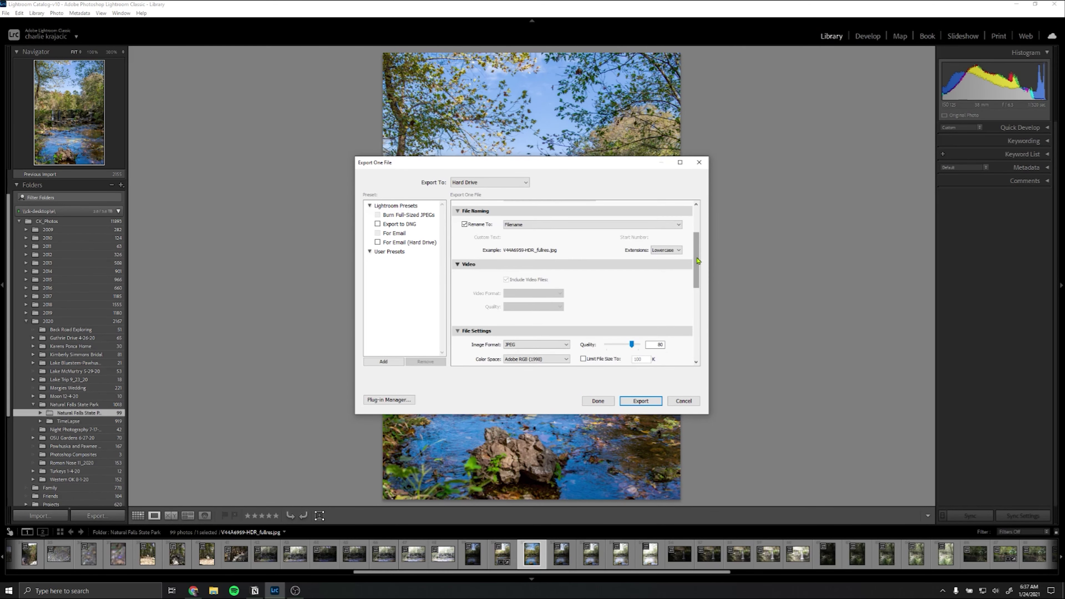
scroll(692, 276, down, 2)
scroll(692, 277, down, 1)
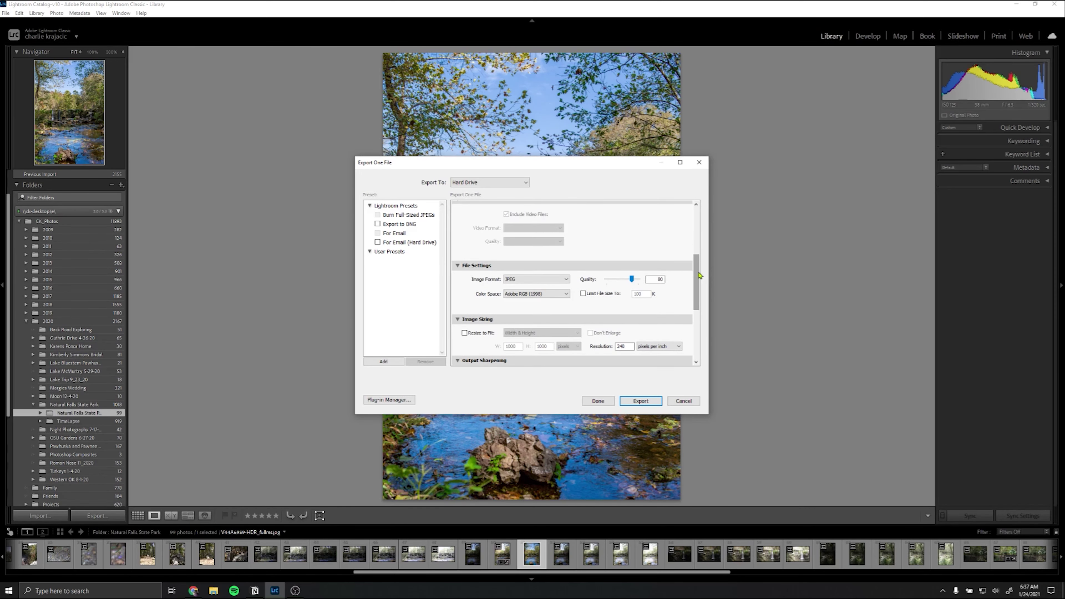
scroll(699, 284, down, 1)
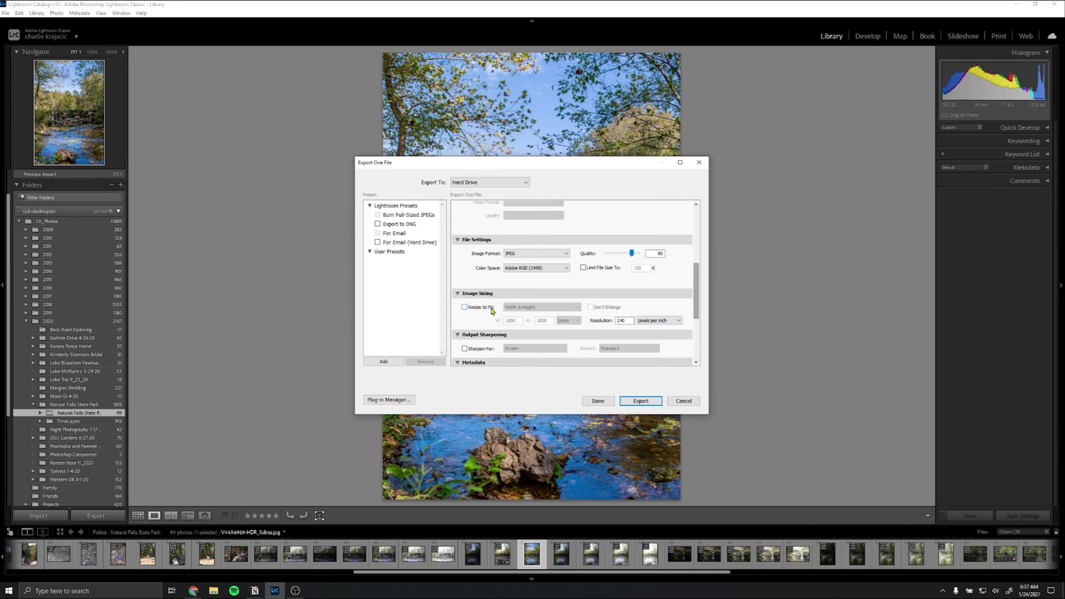
click(465, 307)
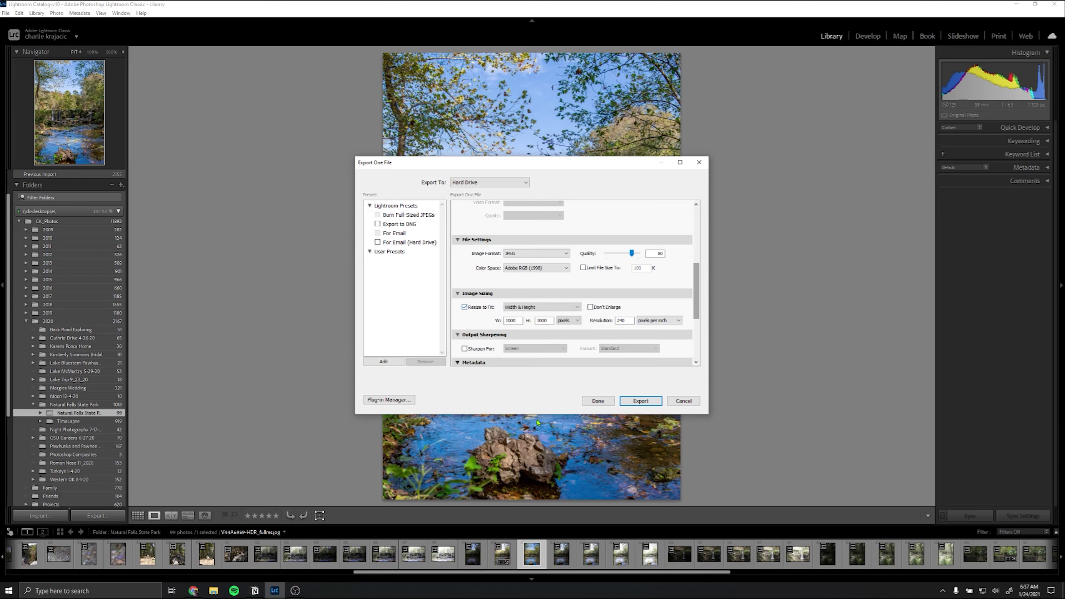
click(562, 308)
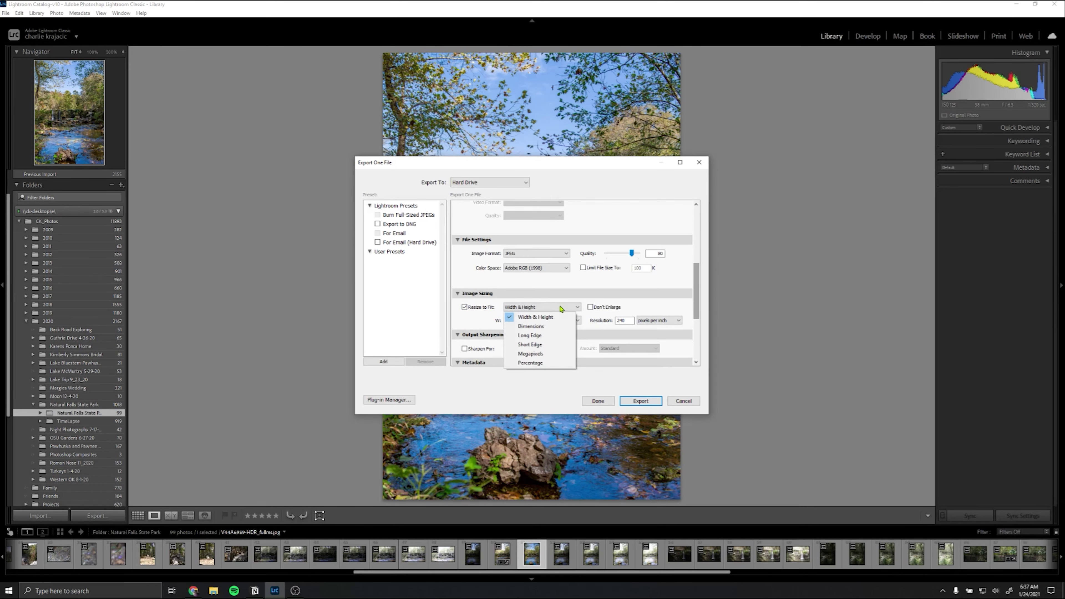
click(541, 335)
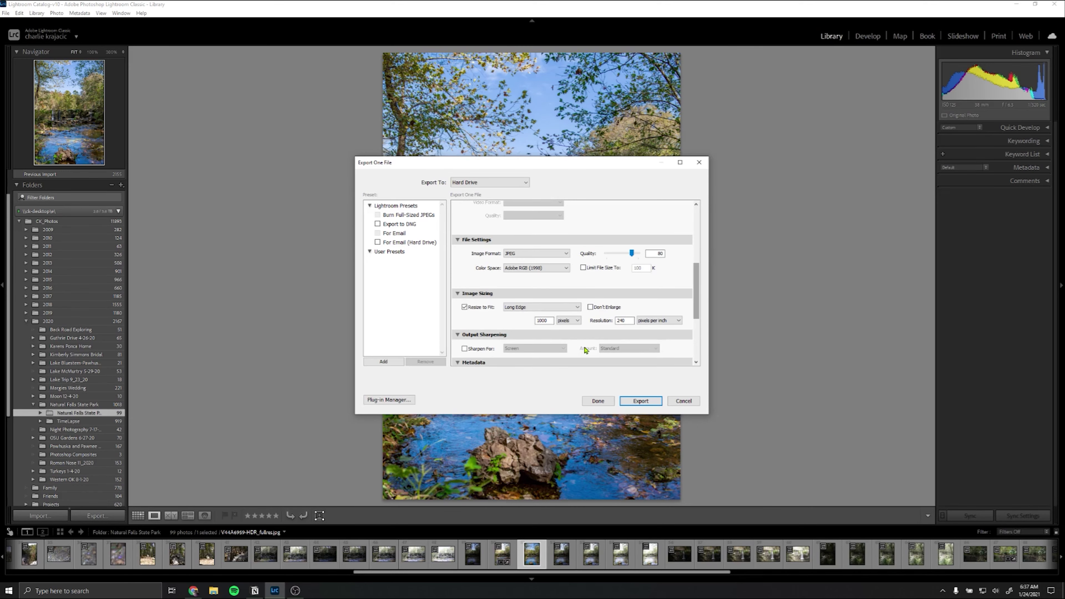
Step: Select the long edge pixel length and try a resolution of 72 pixels per inch
click(545, 321)
double_click(549, 322)
double_click(631, 321)
text(72)
Step: Enable watermarking for the export and open the Watermark Editor
drag(698, 271, 698, 302)
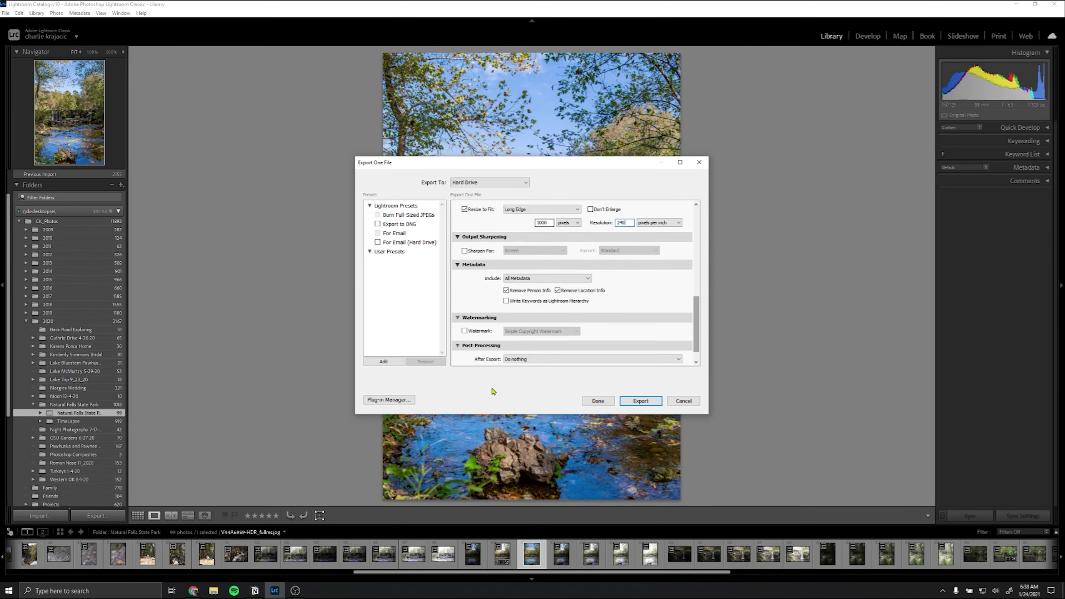
scroll(626, 311, down, 1)
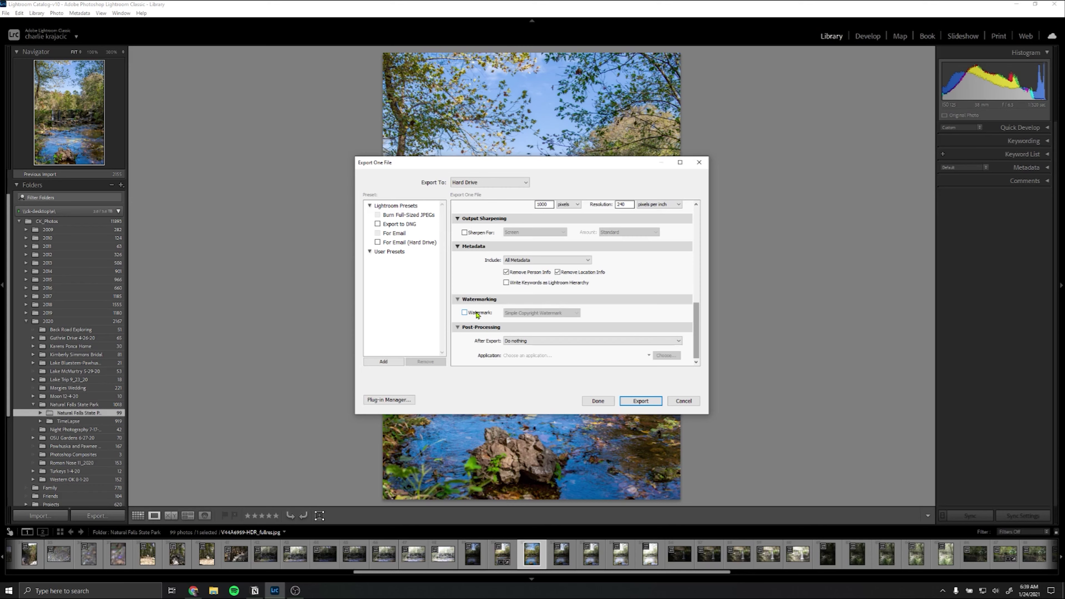
click(477, 315)
click(541, 313)
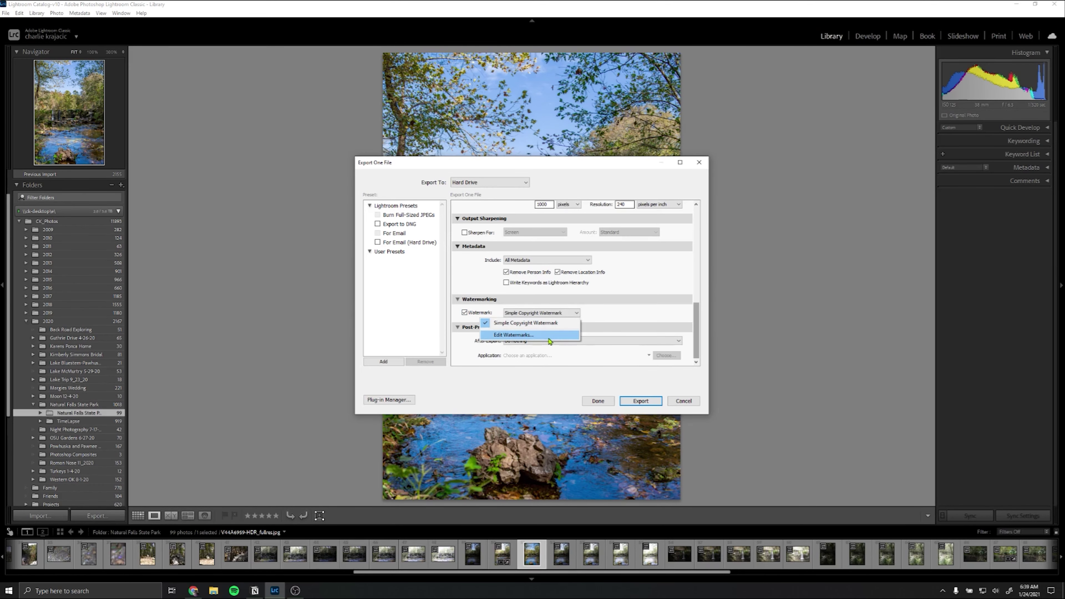
click(549, 338)
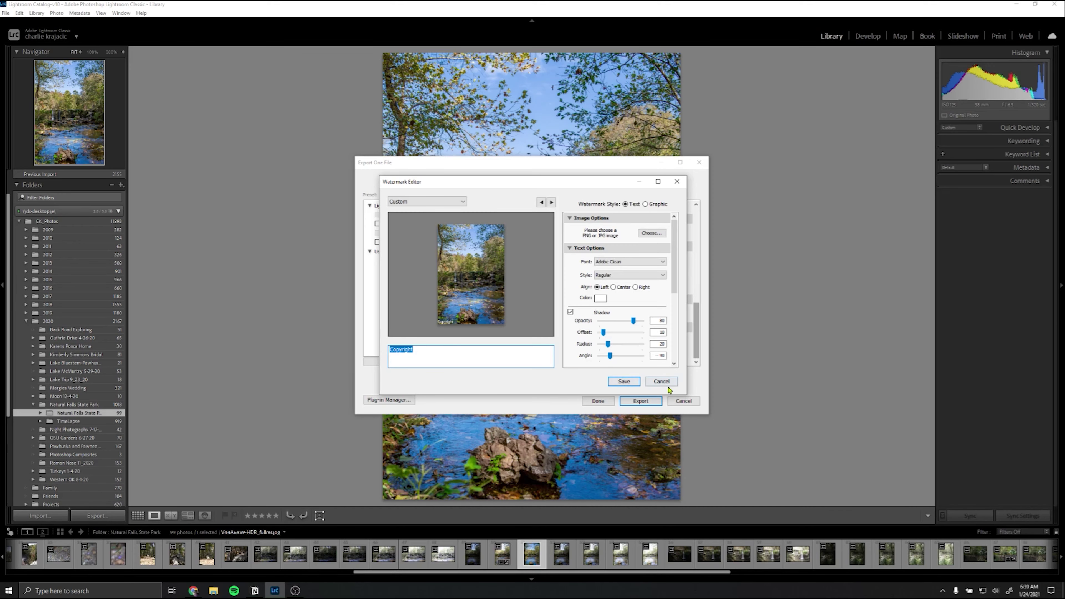
click(660, 237)
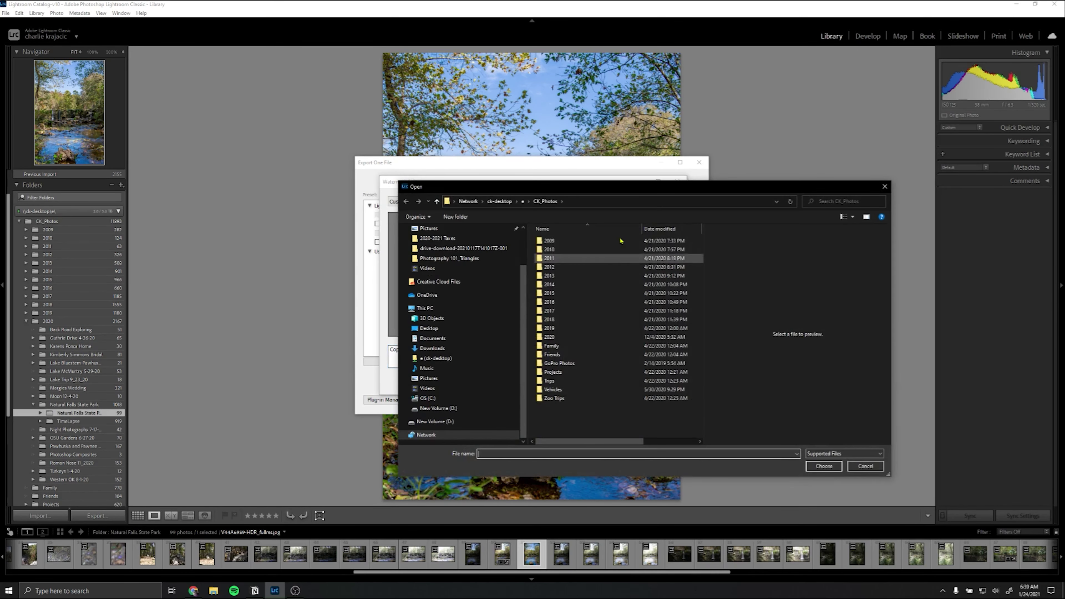
click(885, 186)
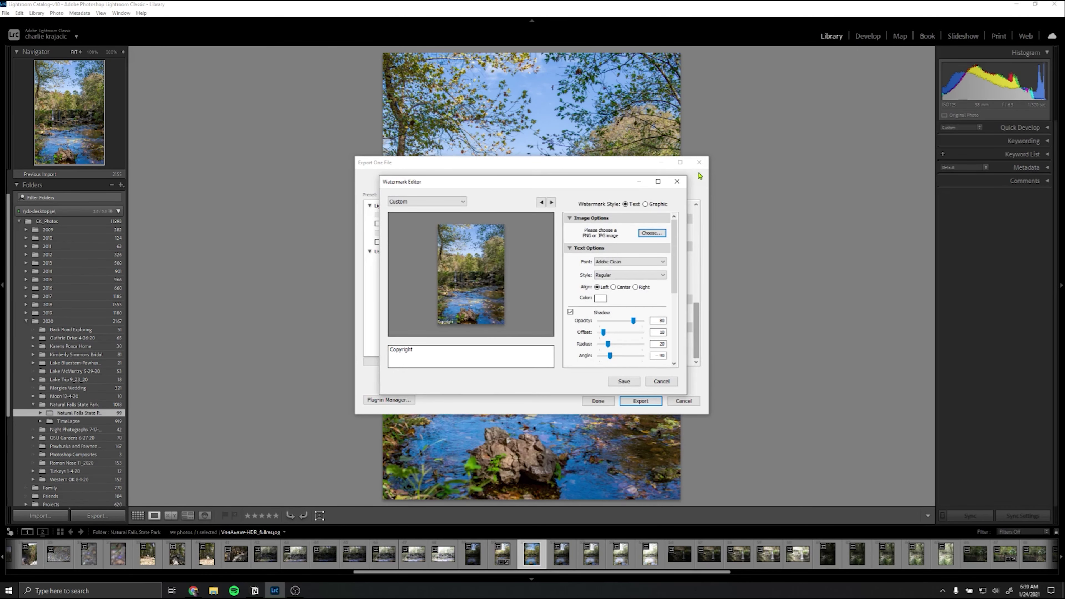
click(688, 177)
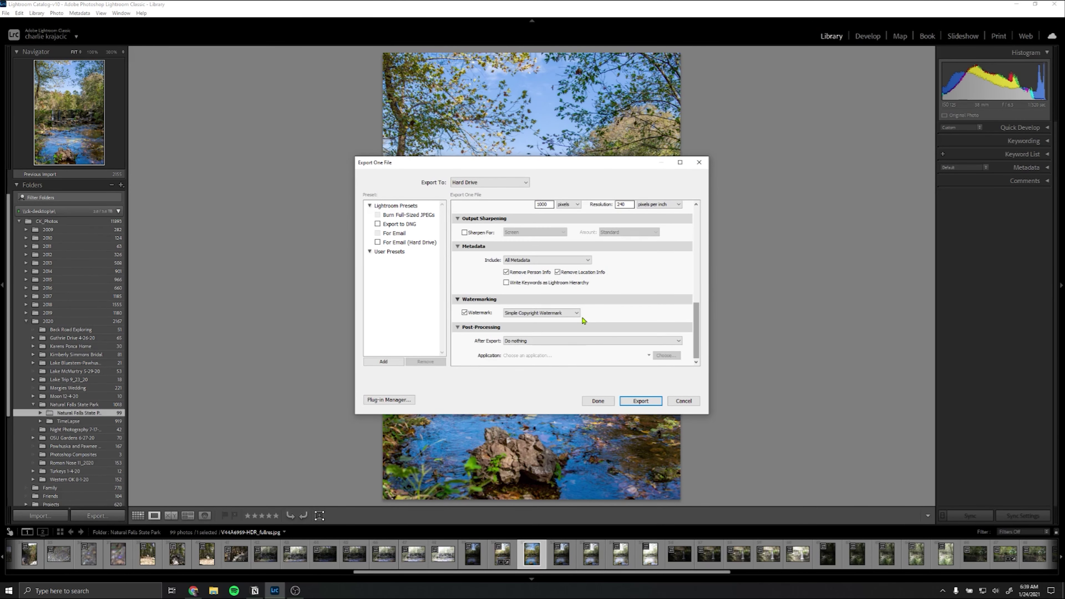
Step: Reopen the Watermark Editor and try center and right alignment for the copyright text, keeping the Regular font style
click(570, 314)
click(550, 334)
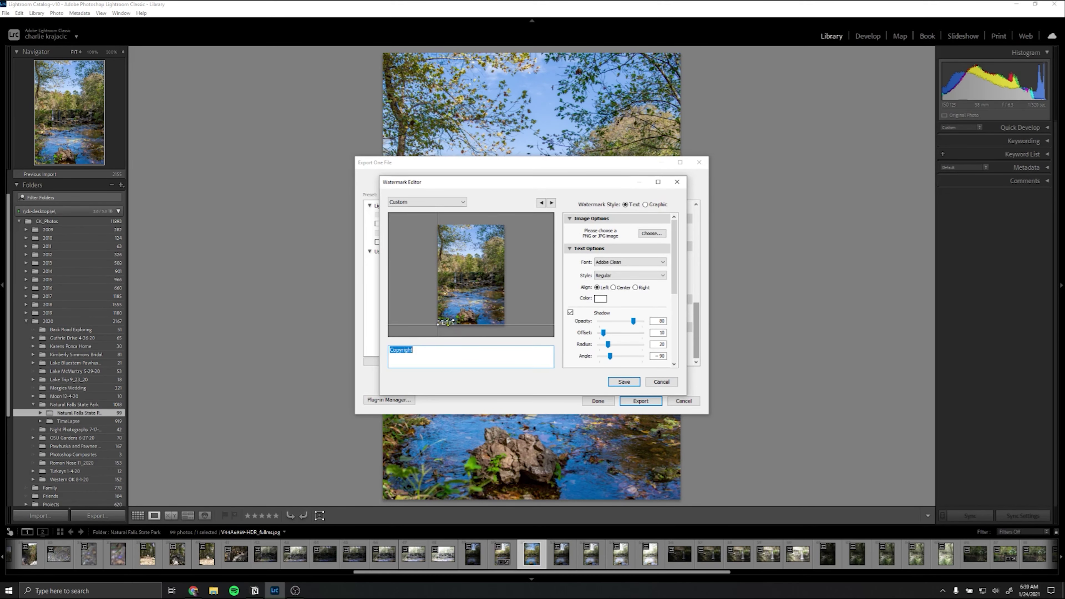
click(449, 327)
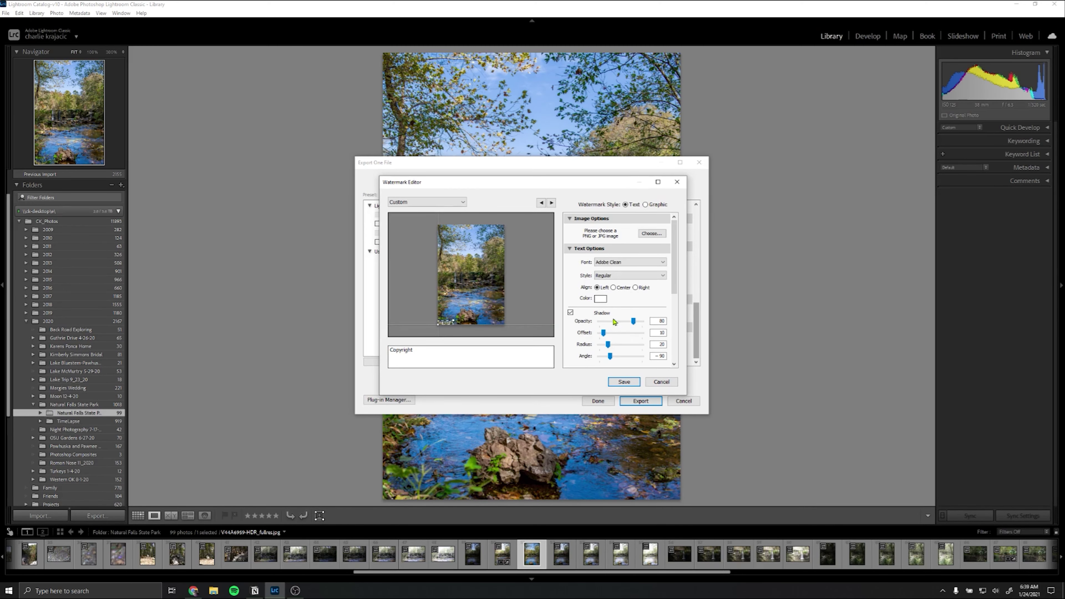
click(636, 288)
click(614, 288)
click(635, 288)
click(627, 277)
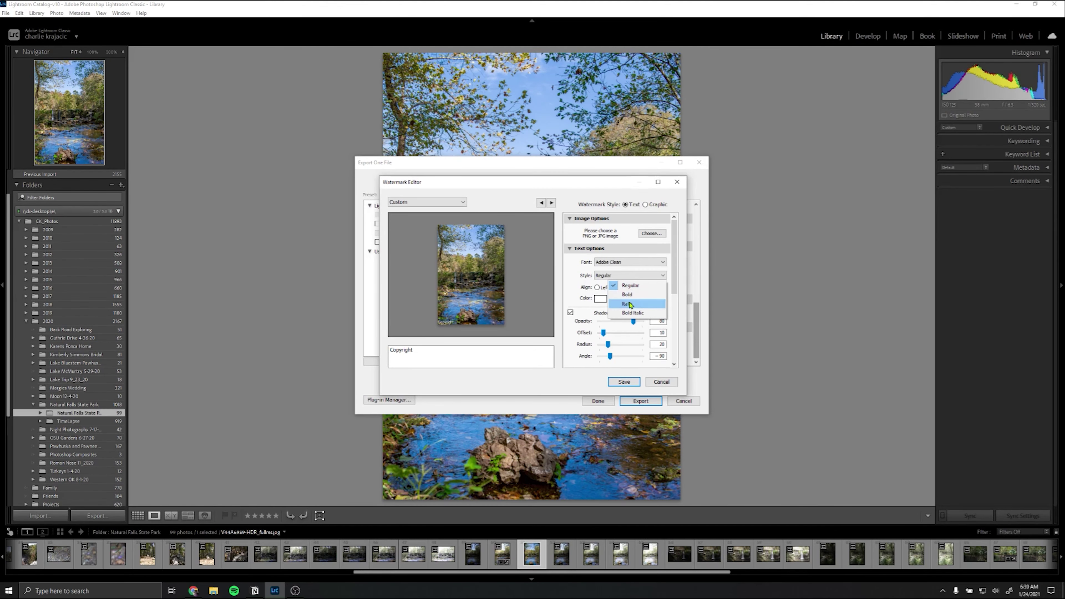
click(631, 285)
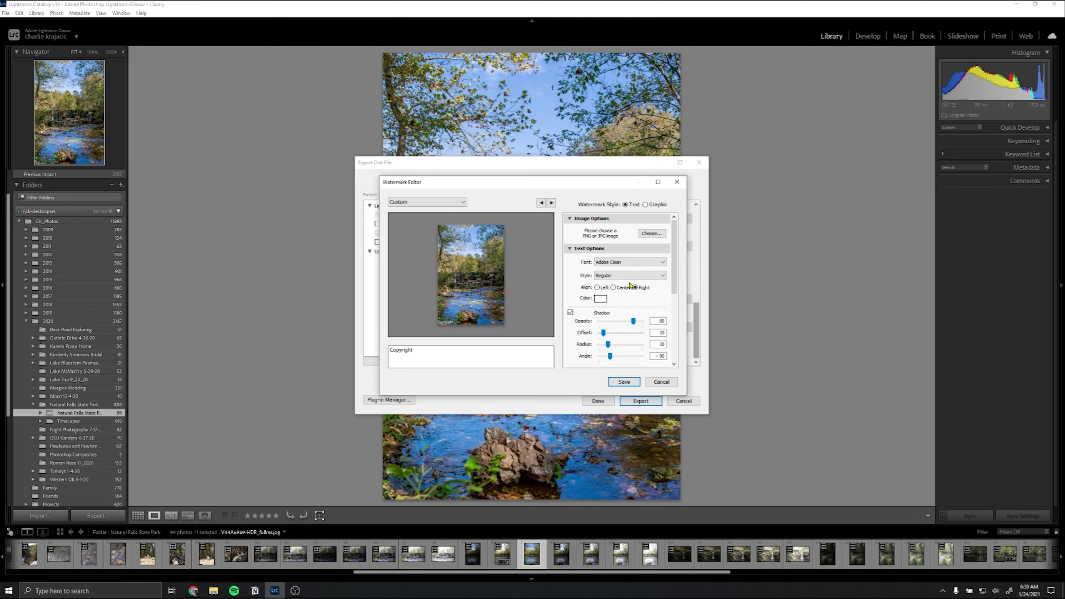
Step: Try the graphic watermark style, back out of choosing an image and discard the Watermark Editor changes
click(657, 205)
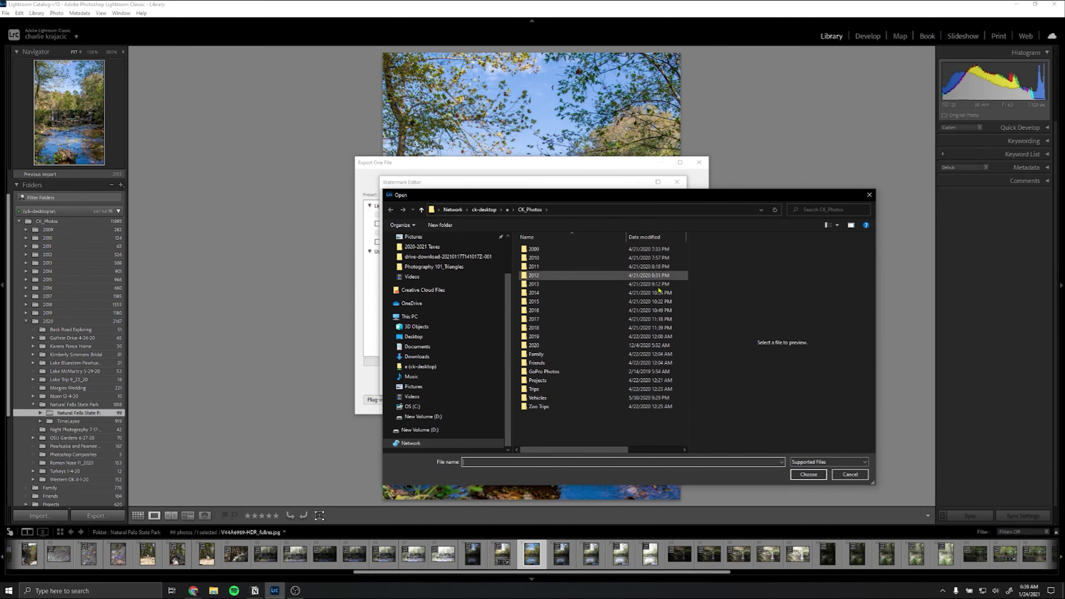
click(850, 475)
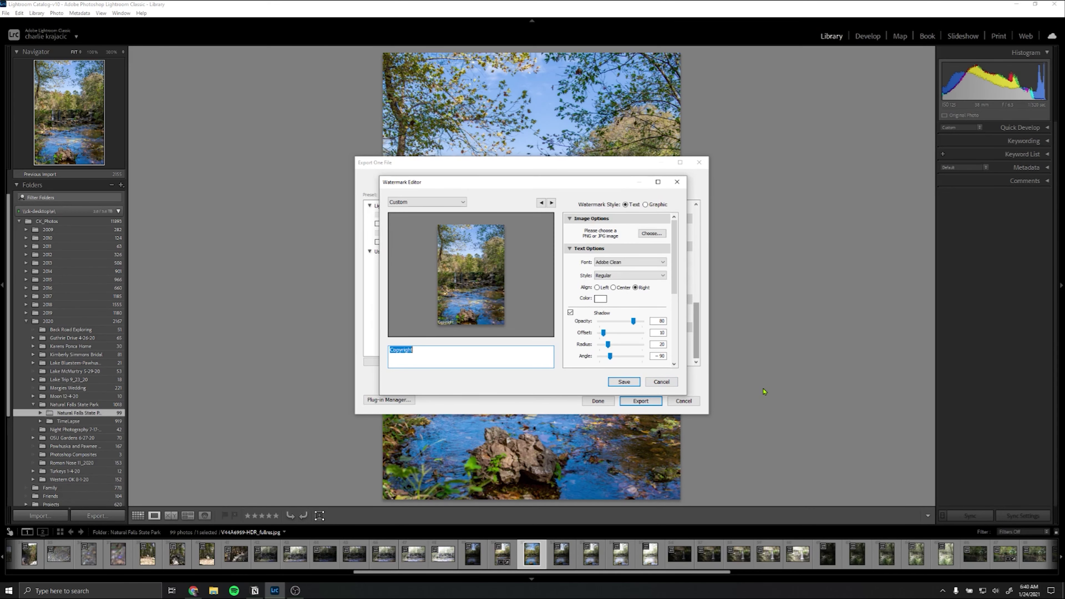
click(661, 381)
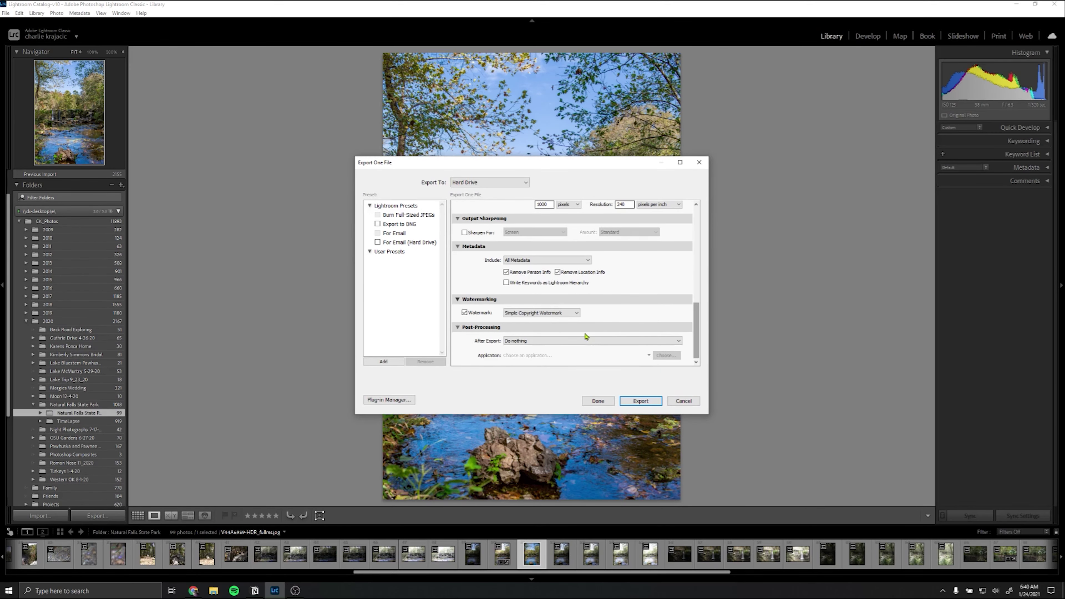
Step: Review the post-processing actions available after export, leaving the choice at Do nothing
click(592, 340)
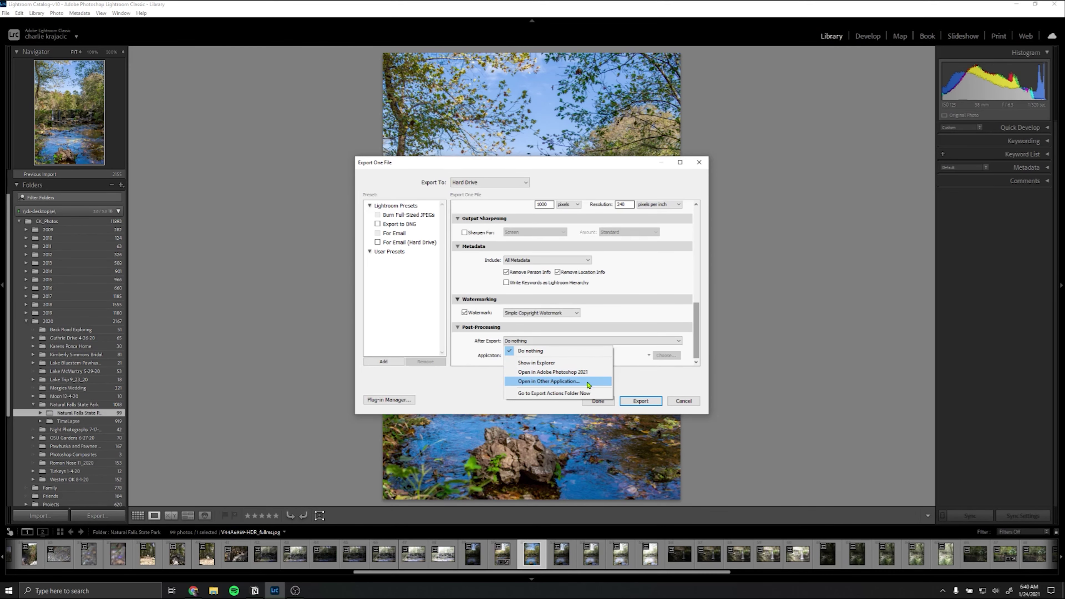
click(634, 368)
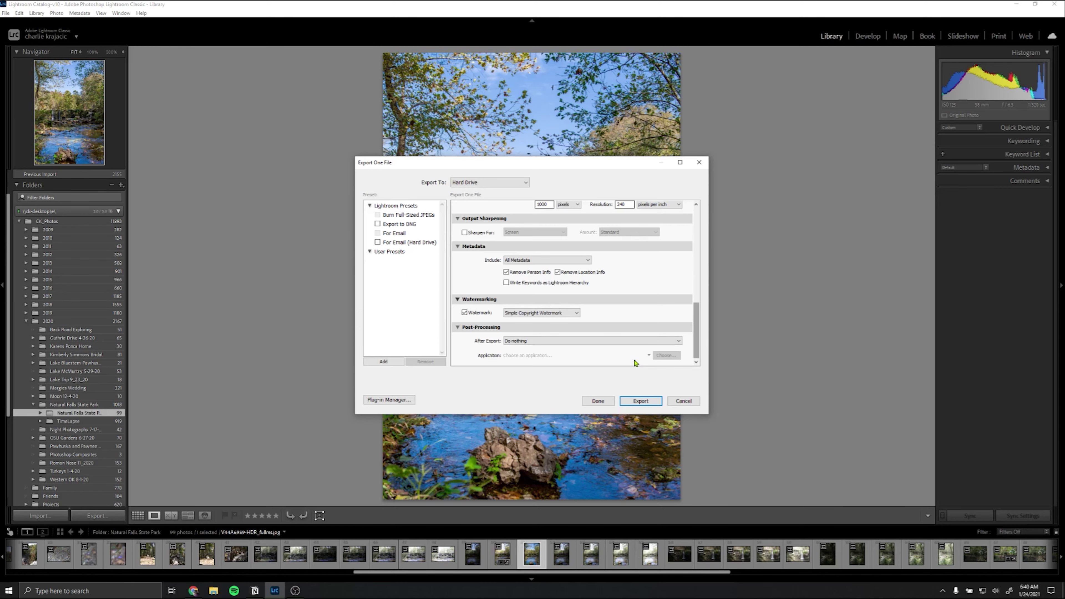
click(637, 342)
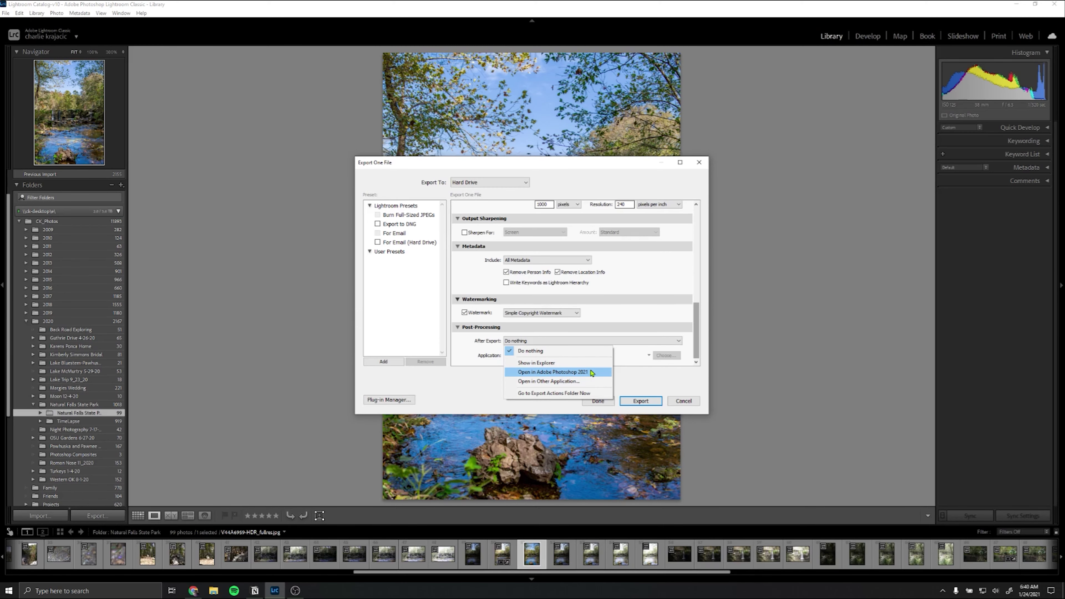
click(637, 362)
scroll(697, 341, up, 2)
scroll(697, 341, down, 2)
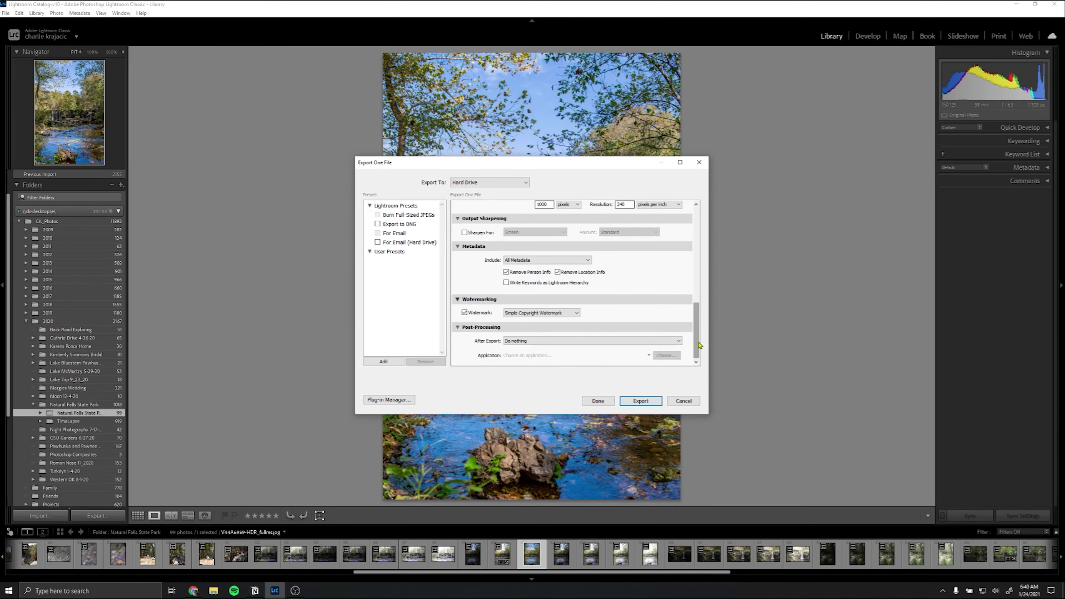
Step: Open the Plug-in Manager, inspect the Facebook and AdobeStock plug-ins, and return to the export settings
drag(699, 347, 698, 240)
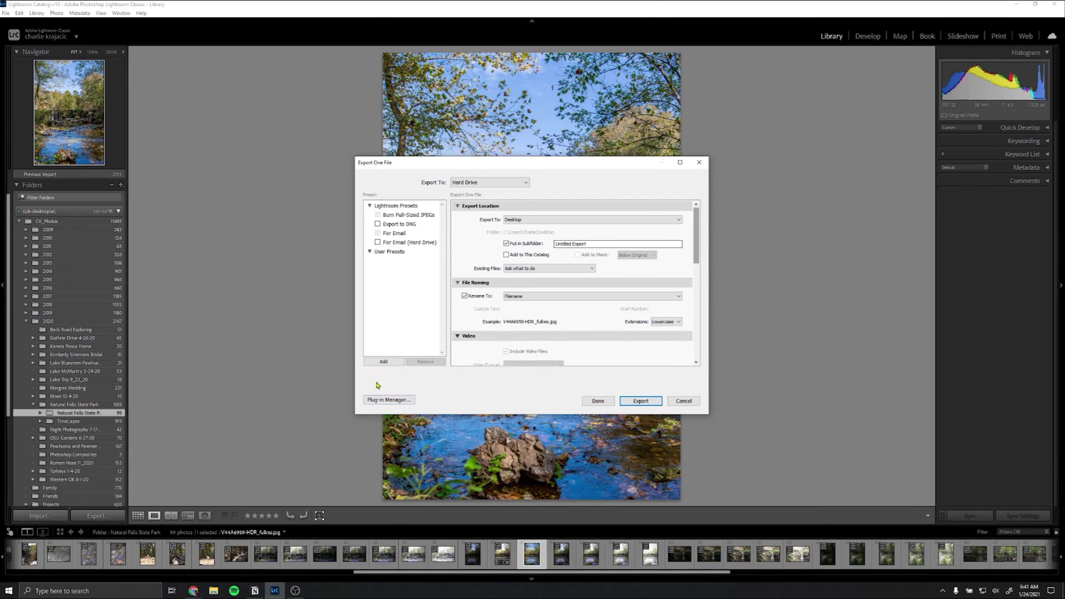
click(382, 400)
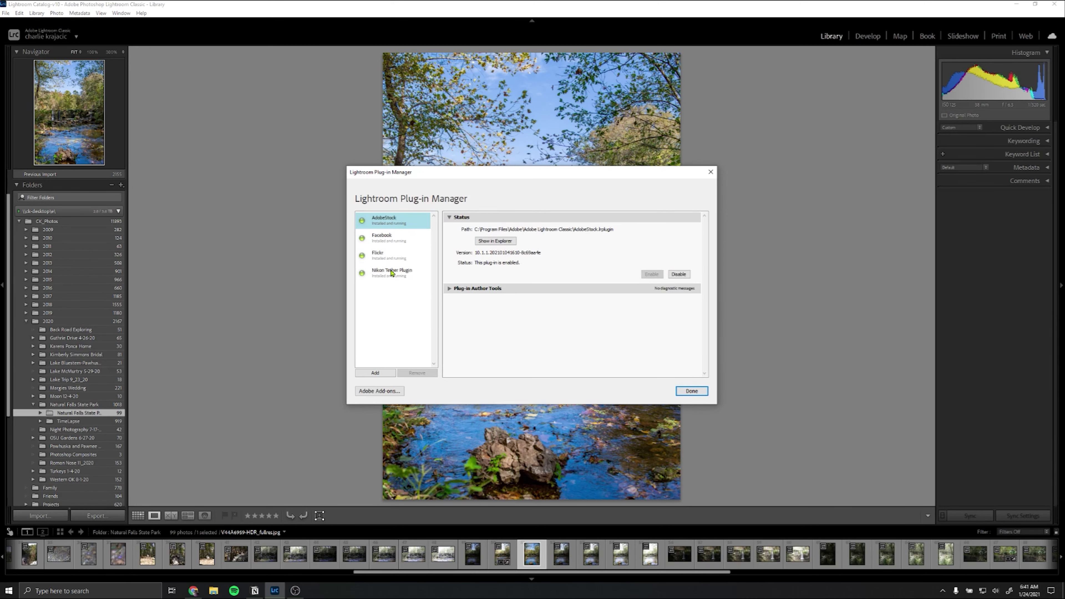
click(372, 242)
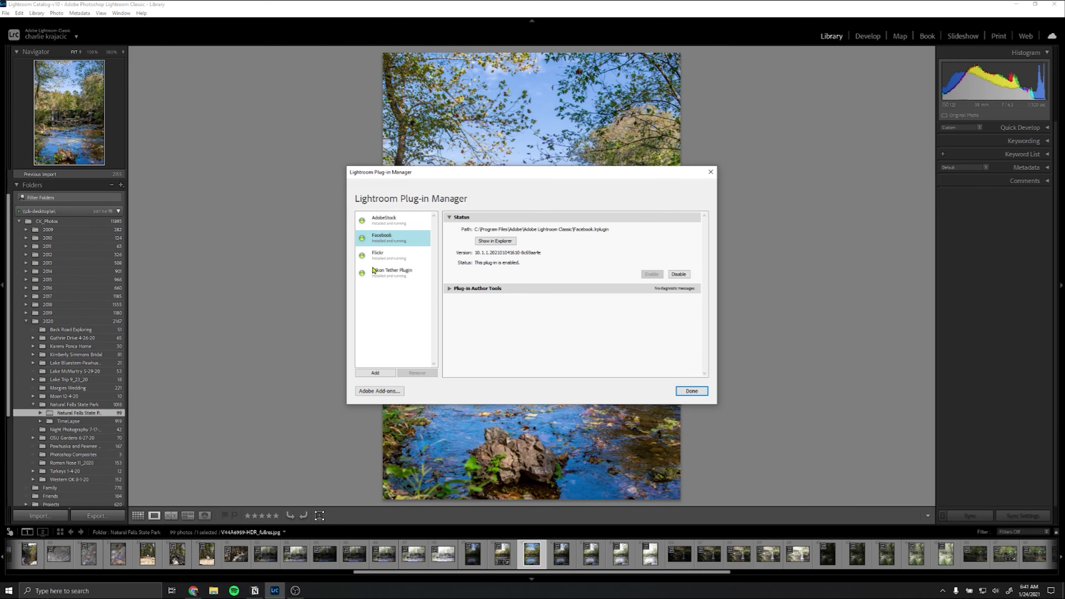
click(384, 227)
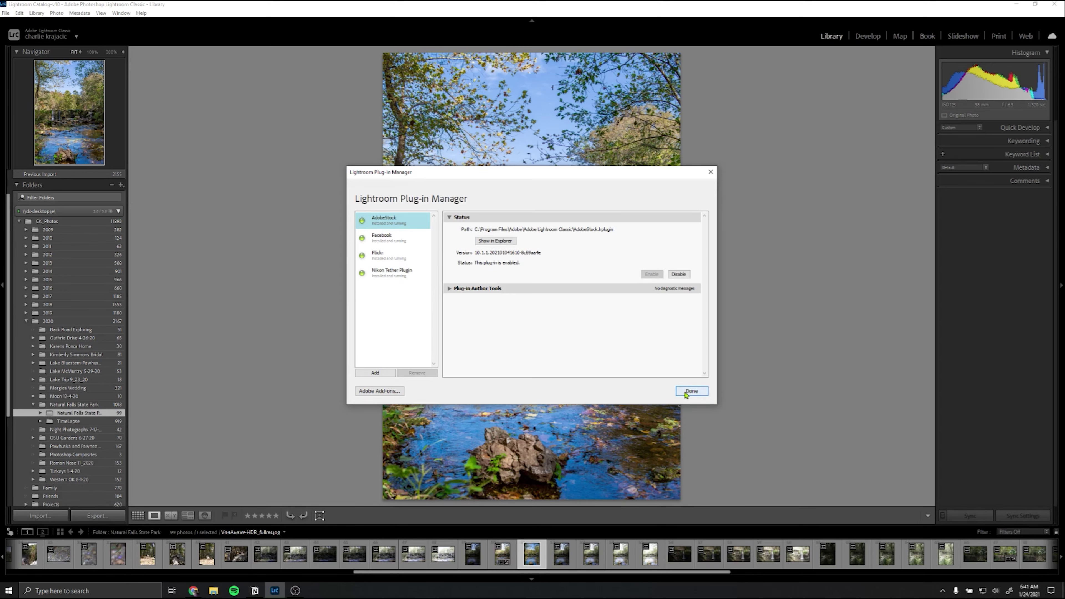
click(700, 392)
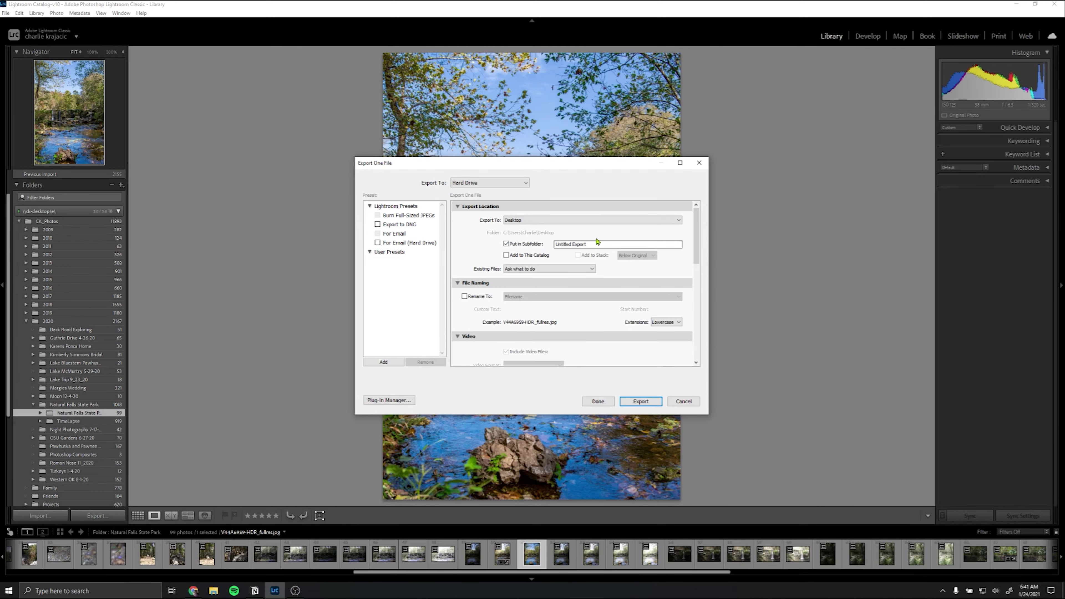
Step: Name the export subfolder Facebook_Date and set the image resolution to 72 pixels per inch
click(635, 242)
text(Facebook_Date)
scroll(589, 317, down, 5)
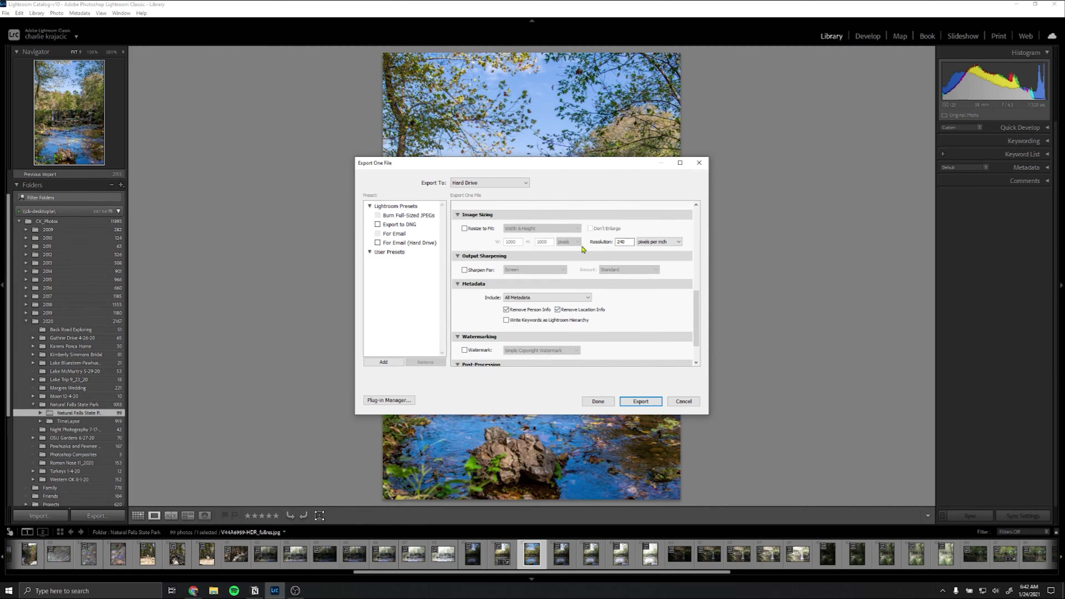
double_click(624, 241)
text(72)
scroll(687, 271, up, 5)
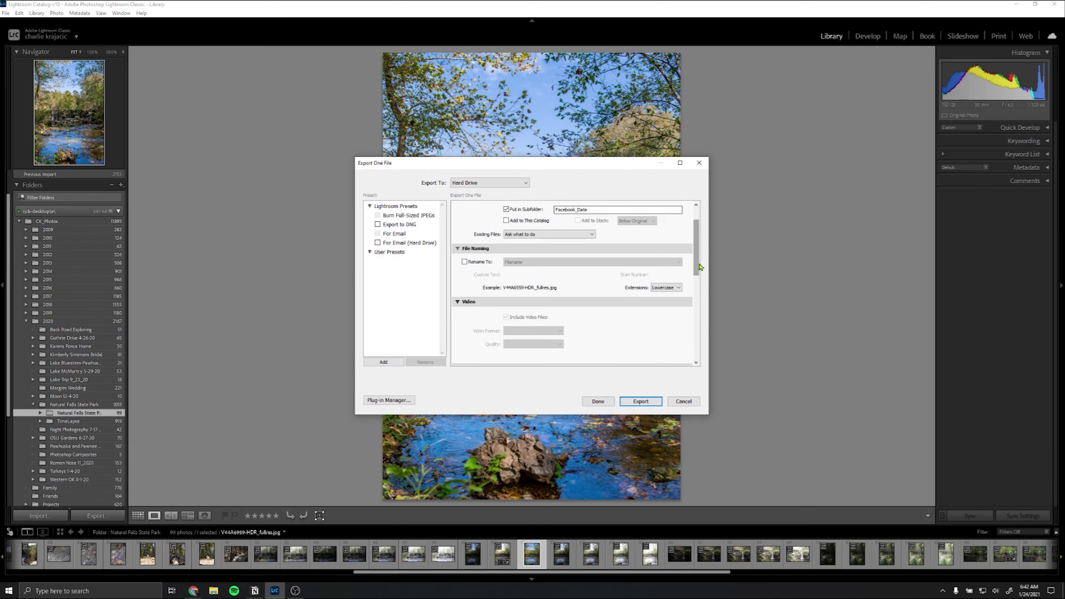
Step: Set the JPEG quality to 80 and check the metadata, watermarking and post-processing settings
drag(702, 268, 704, 304)
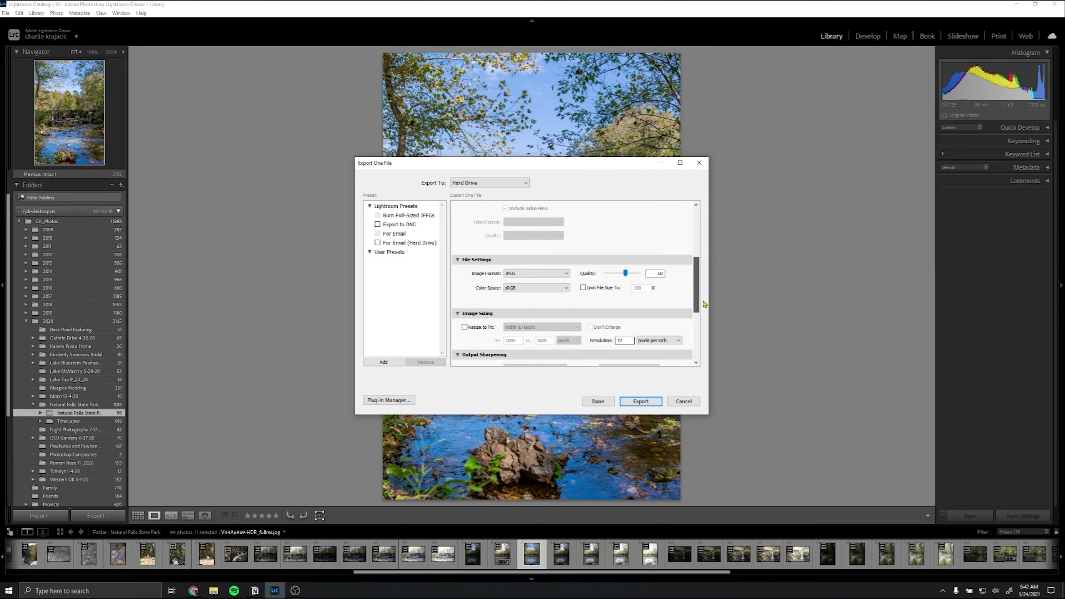
double_click(655, 274)
text(50)
text(80)
drag(699, 280, 695, 317)
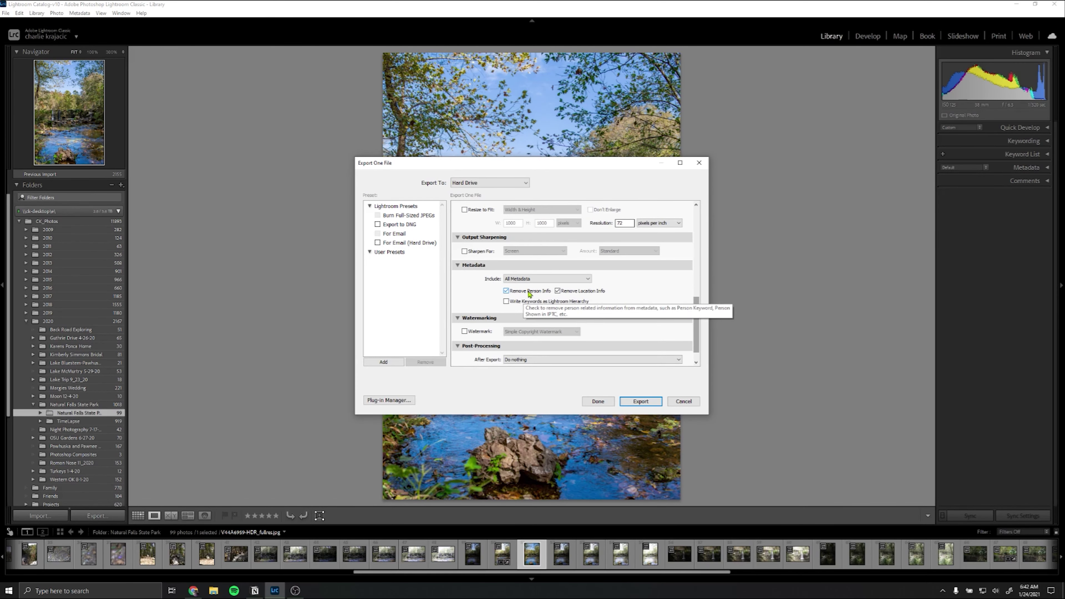
drag(698, 319, 697, 332)
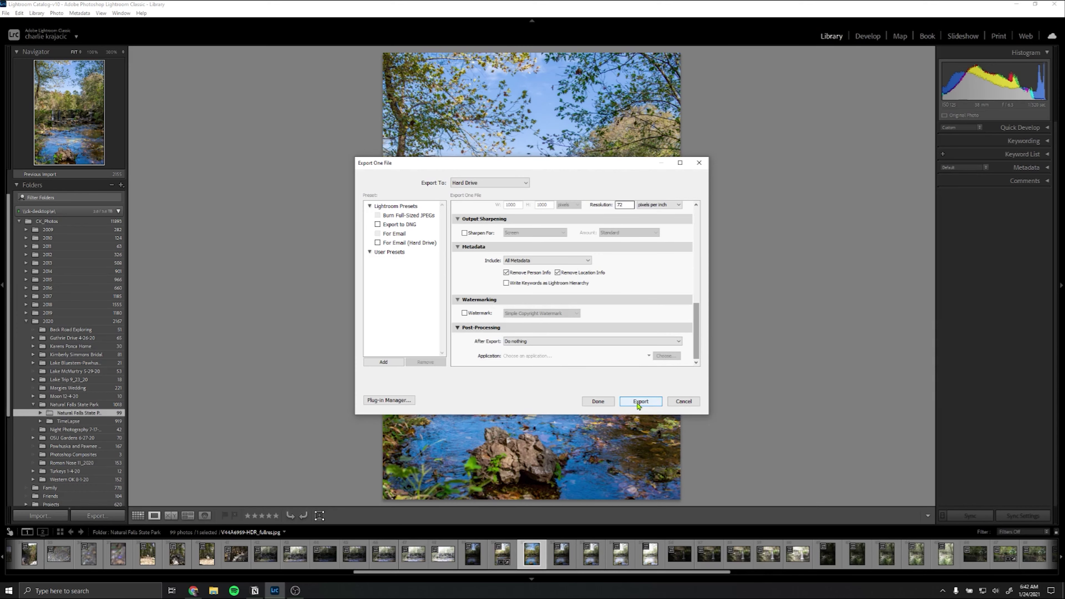
Step: Save the current export settings as a new user preset and rename it Facebook
click(380, 364)
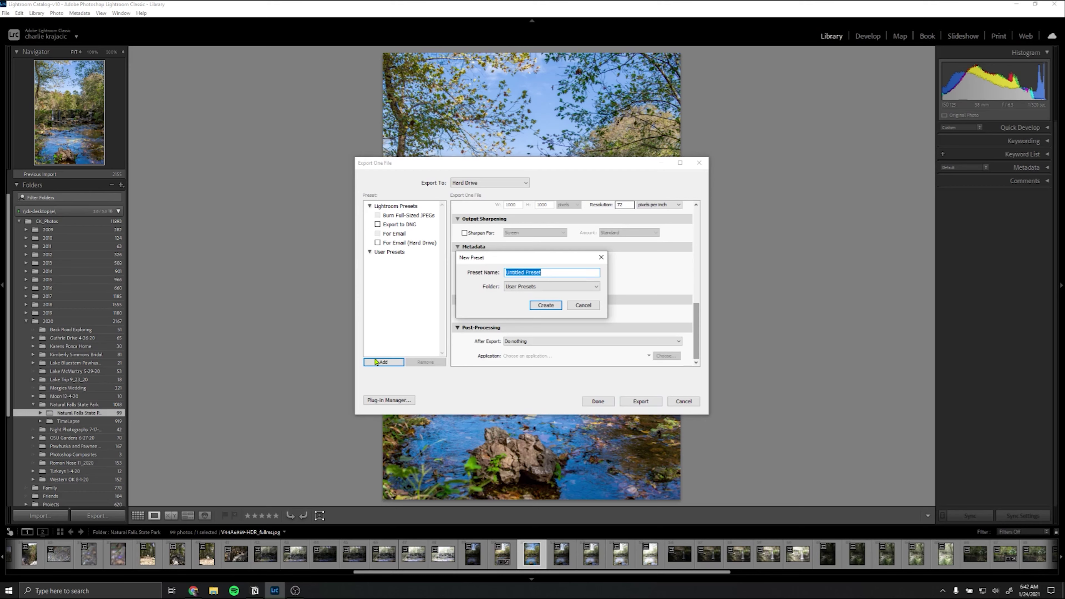
key(Return)
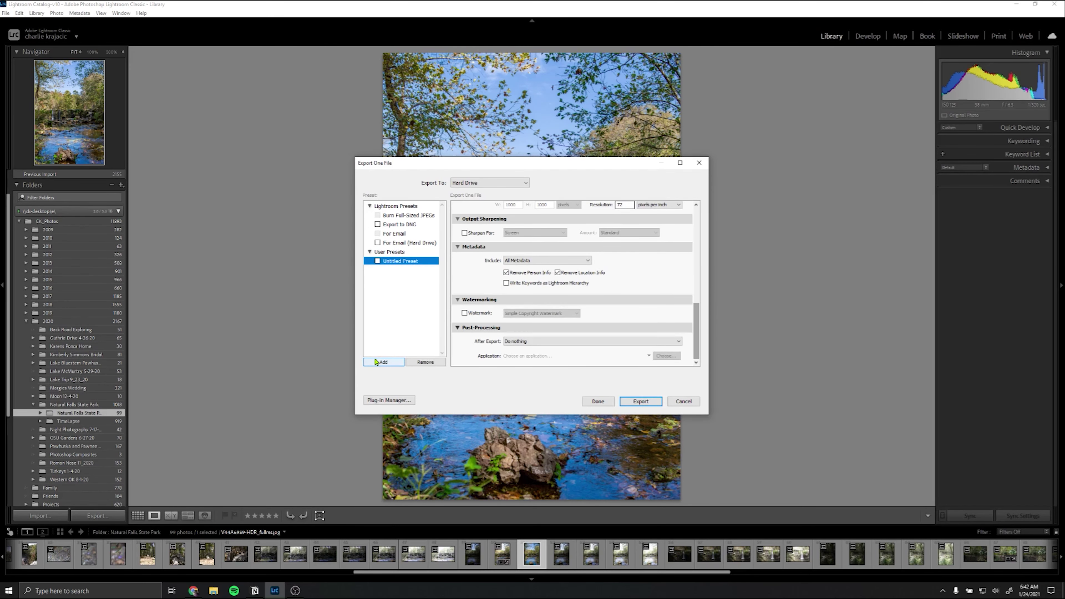
right_click(408, 263)
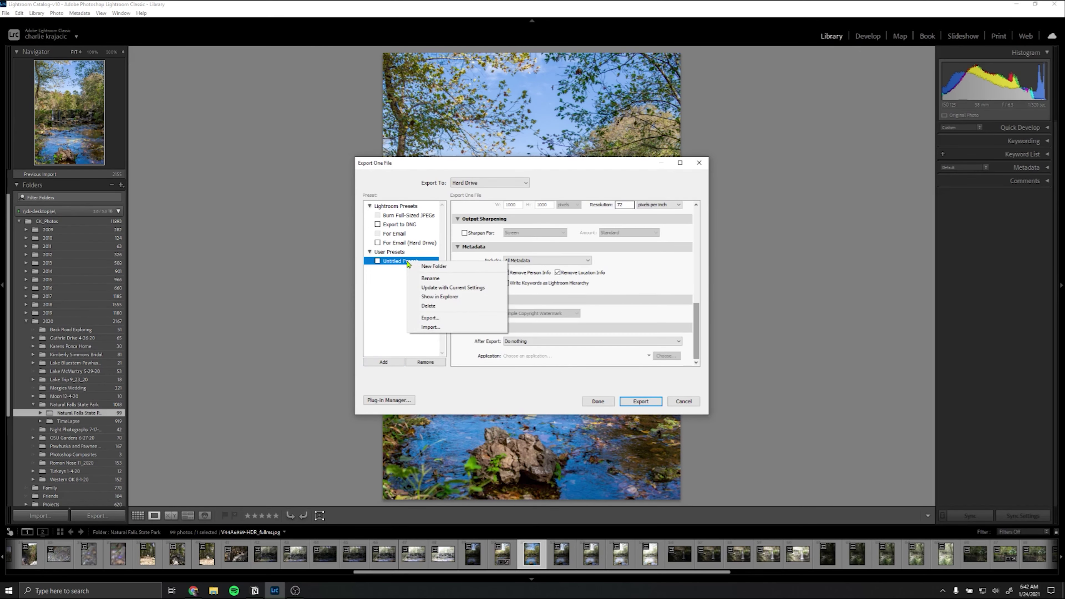
click(430, 278)
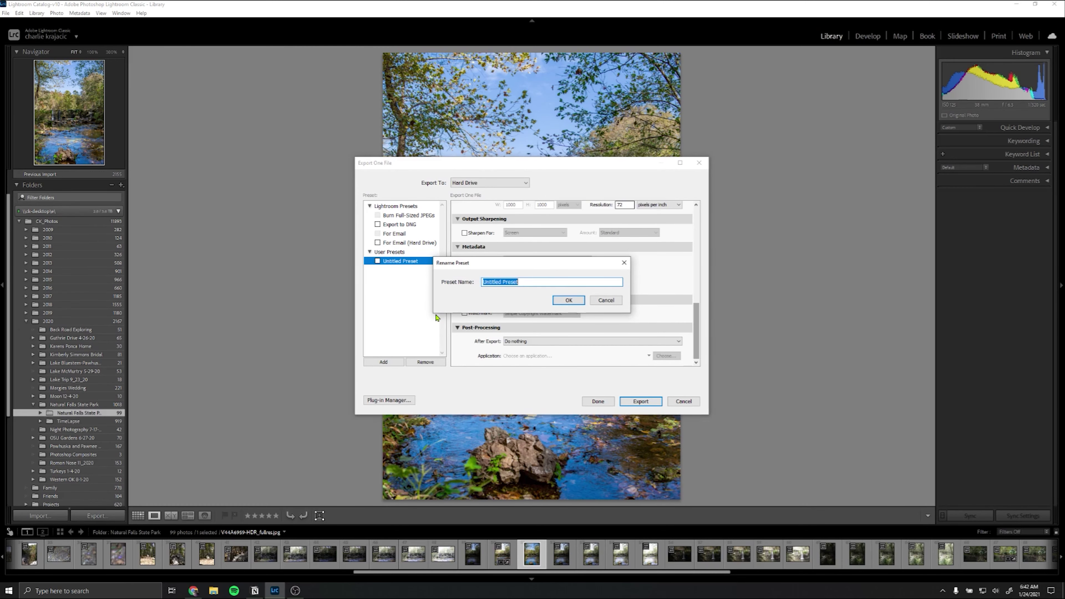
text(fir)
key(BackSpace)
key(BackSpace)
text(Facebook)
click(565, 299)
Step: Load the For Email (Hard Drive) preset and the Facebook preset in turn and compare their export settings
scroll(571, 256, up, 15)
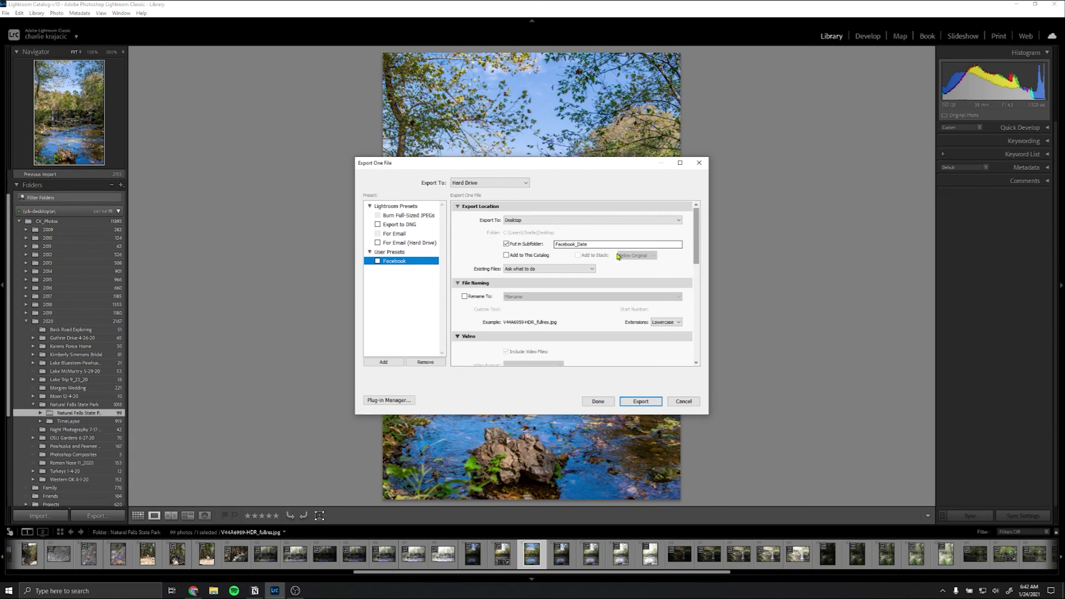
click(409, 242)
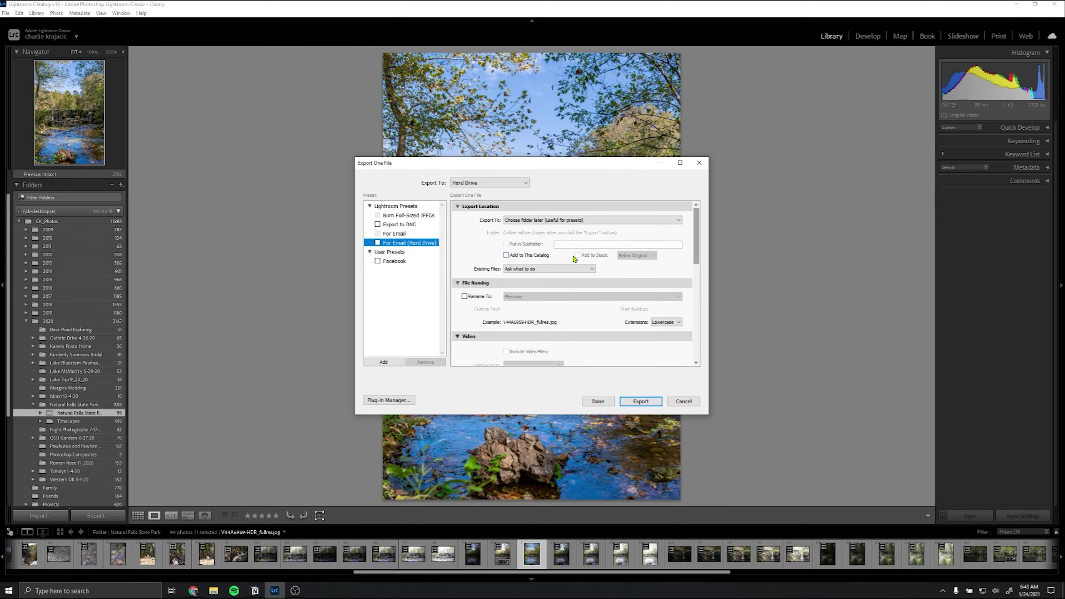
scroll(575, 259, down, 12)
scroll(573, 258, up, 2)
scroll(573, 258, down, 2)
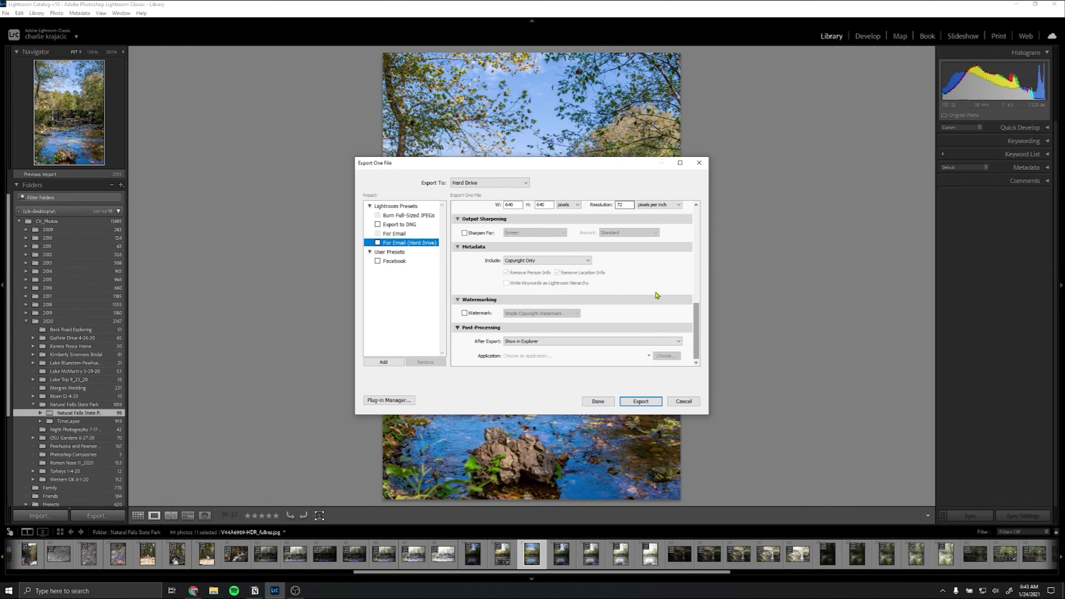
drag(694, 324, 698, 302)
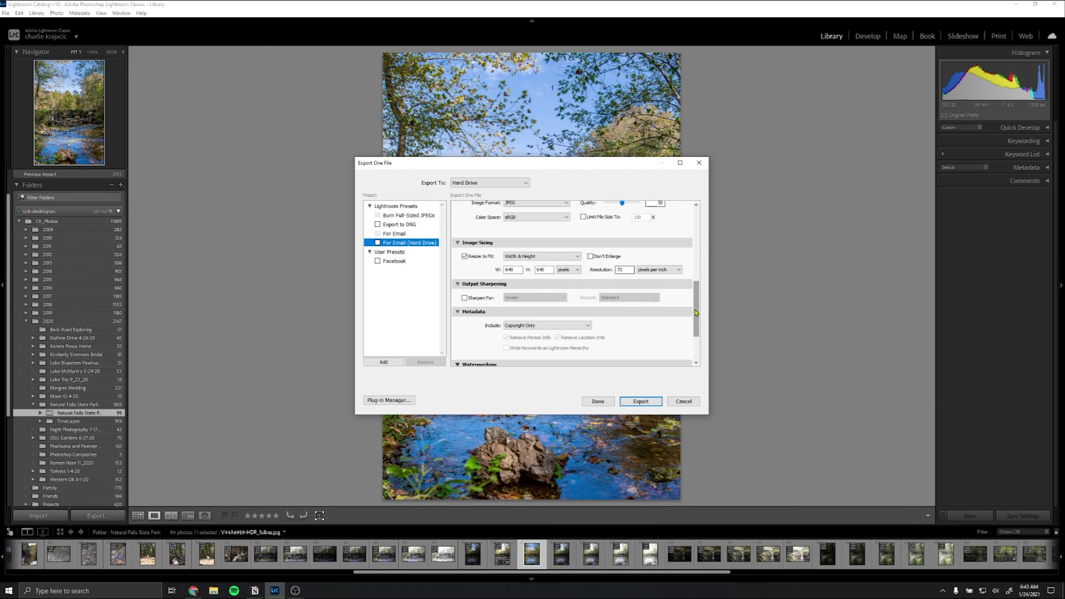
drag(696, 314, 696, 261)
click(394, 261)
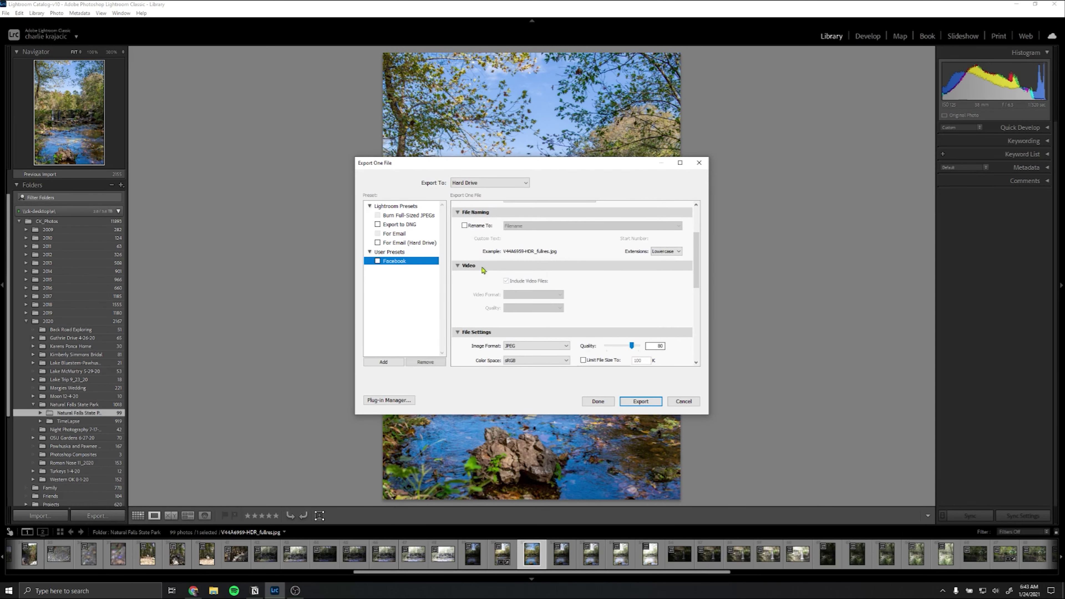
drag(697, 254, 696, 303)
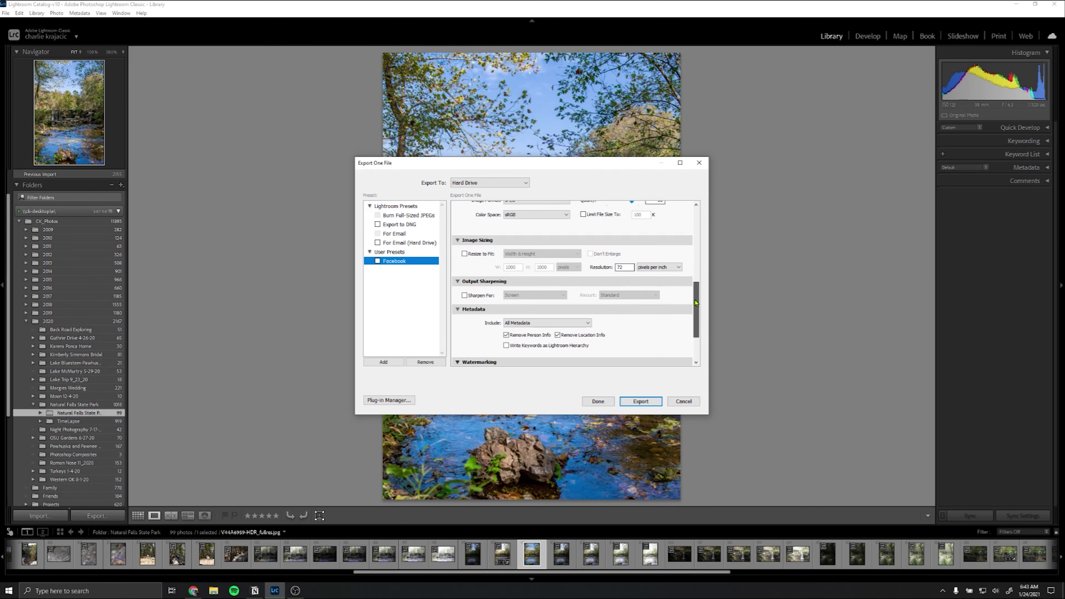